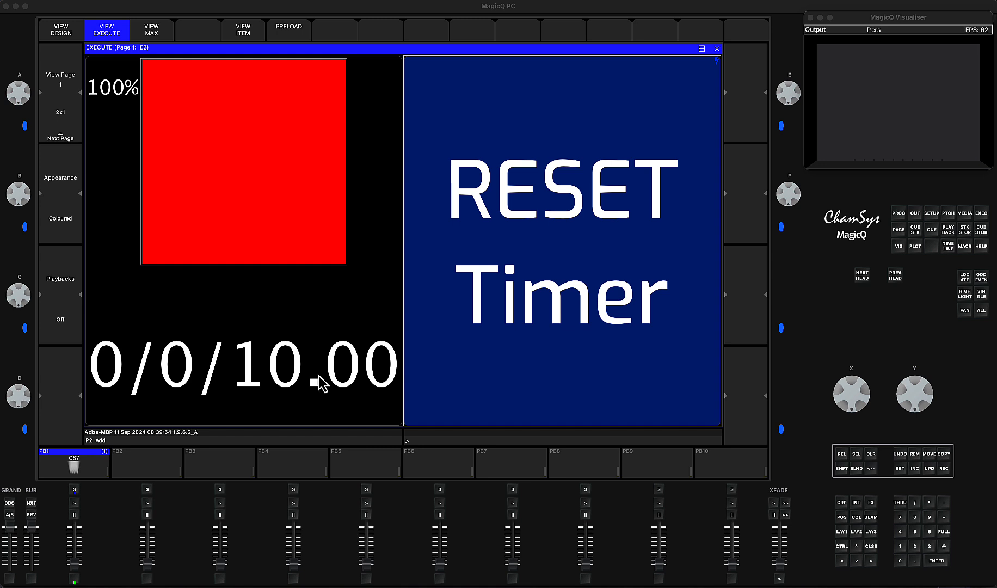
Activate playback 1 until its countdown timer is used up, and try to activate it again
left_click(73, 566)
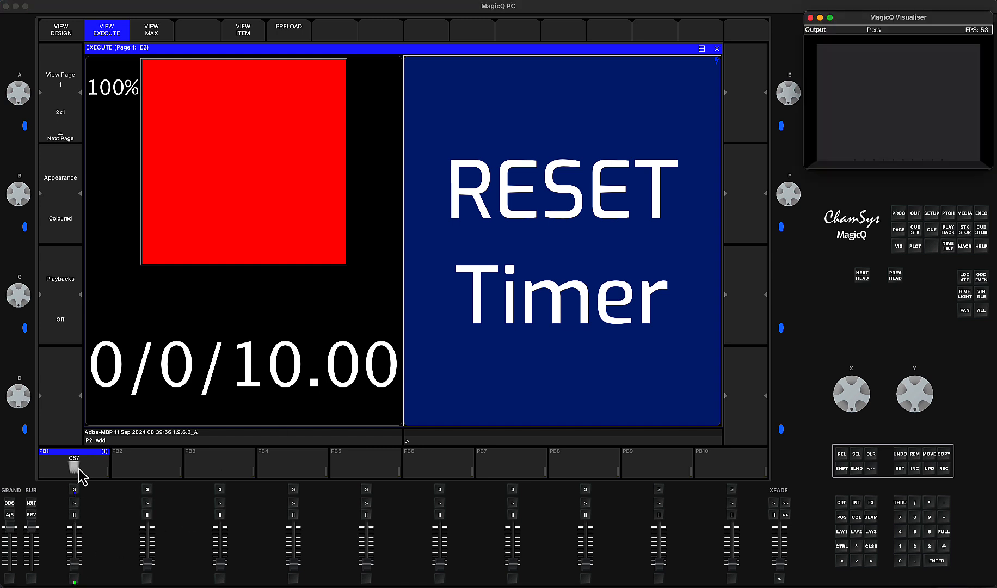
left_click_drag(74, 565, 79, 479)
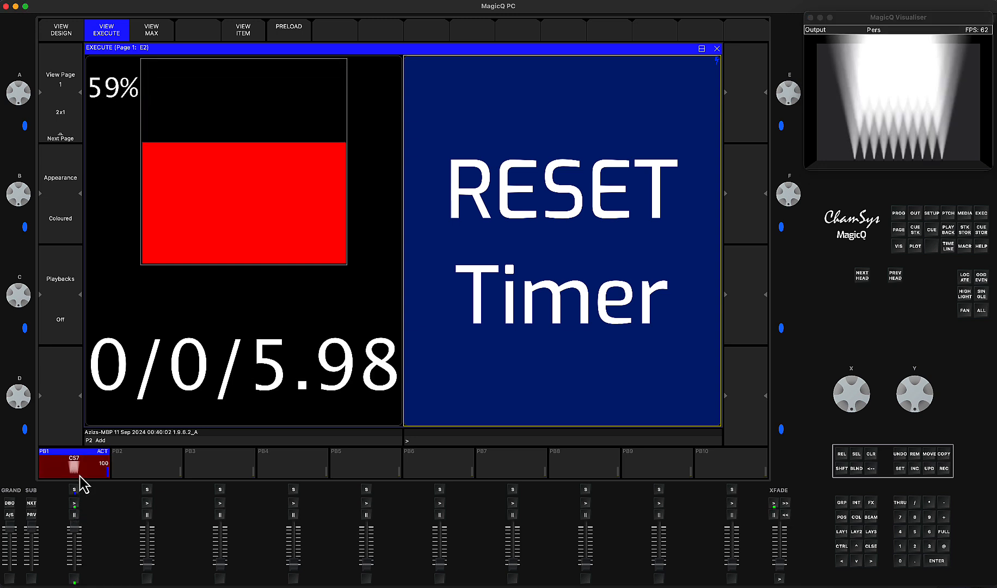
left_click_drag(78, 482, 80, 508)
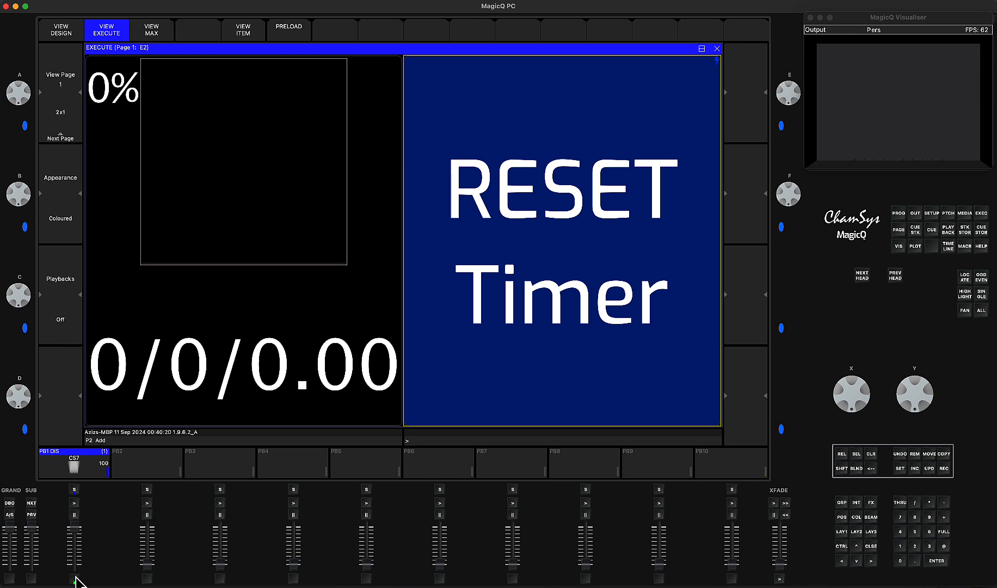
left_click_drag(82, 544, 76, 561)
Reset the total activated time to 0 in the Activate Release options of playback 1's cue stack
left_click(74, 489)
left_click(74, 489)
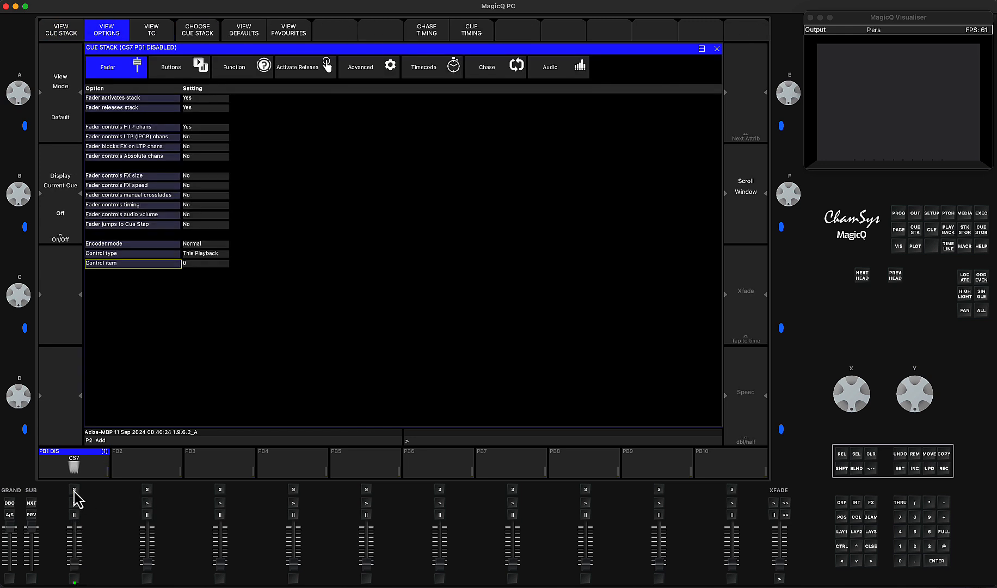
left_click(289, 67)
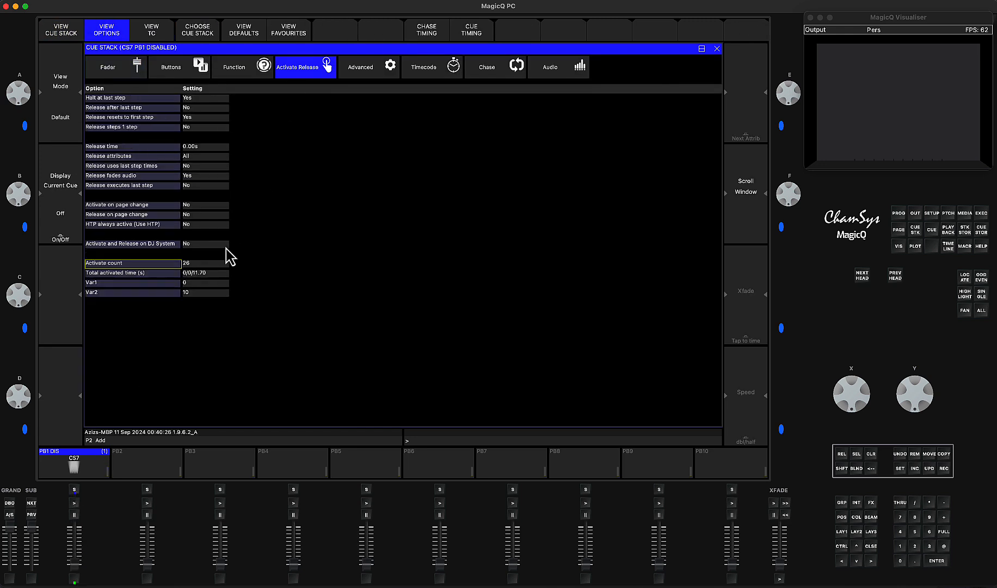
left_click(200, 272)
key("Return")
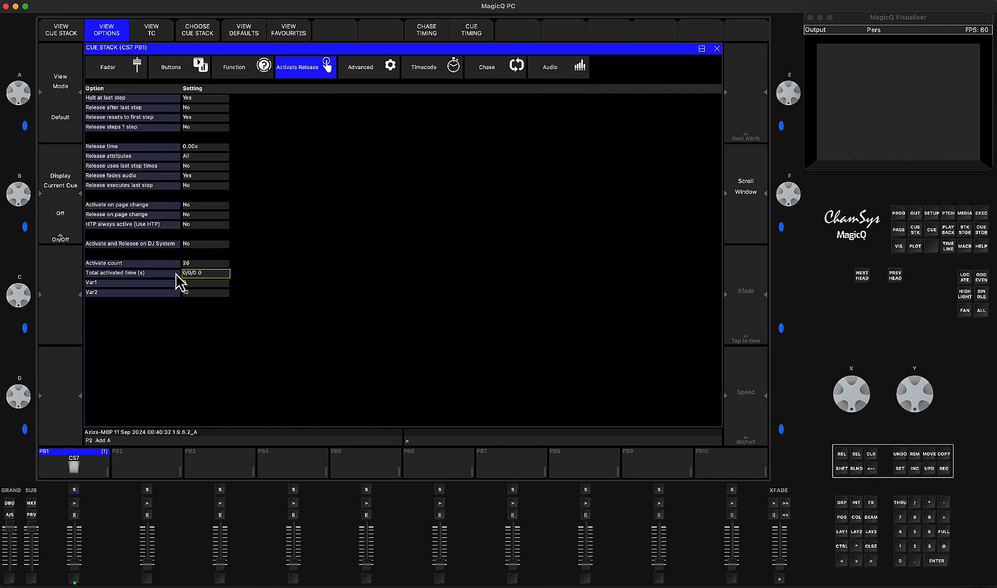
Check the macro automations, return to the Execute window, and briefly activate and release playback 1
left_click(969, 246)
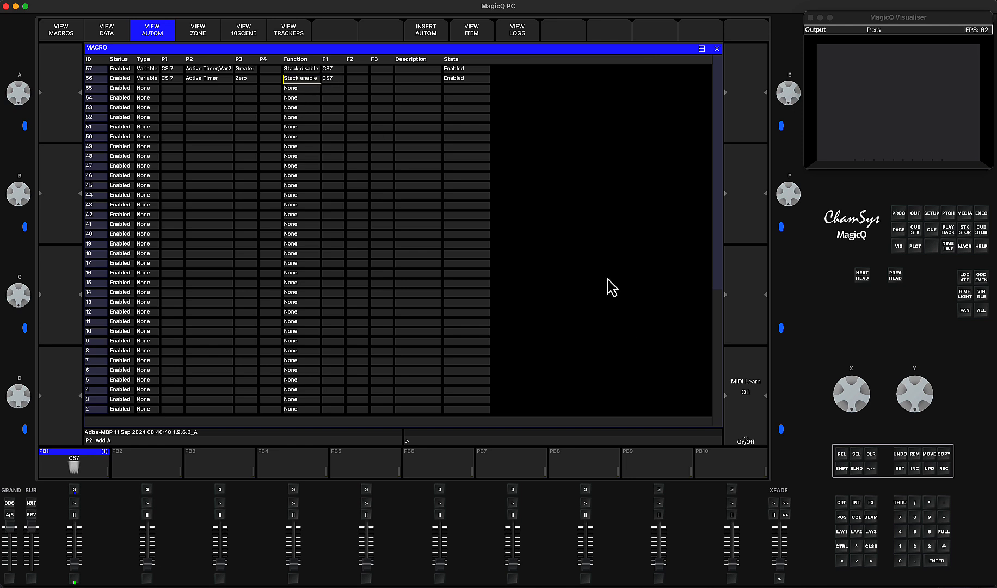
left_click(872, 547)
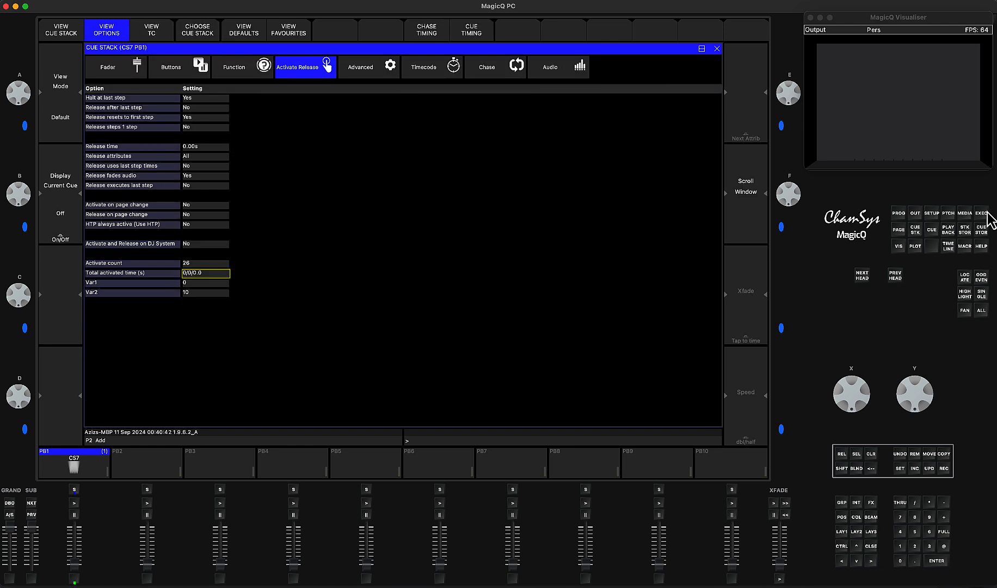
left_click(981, 213)
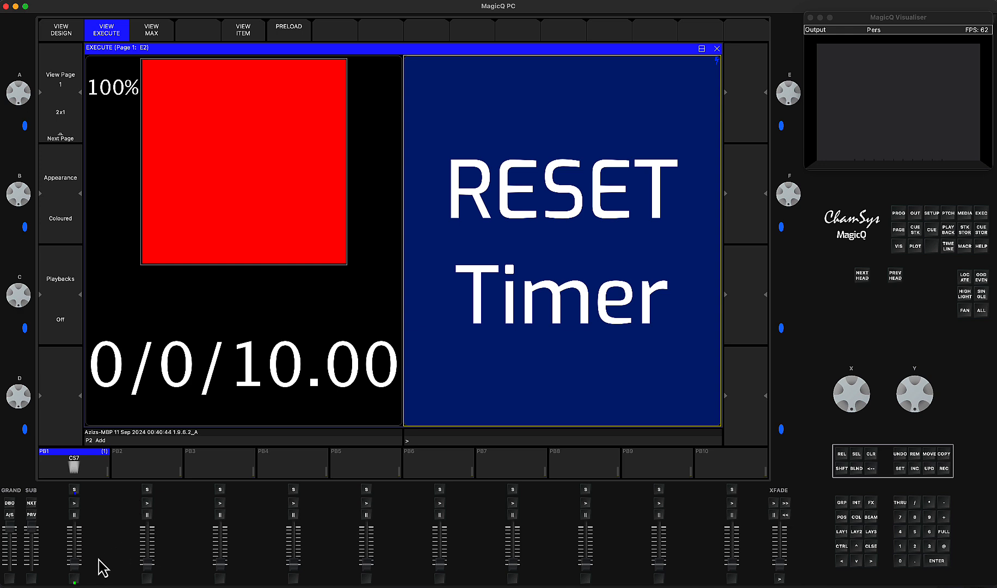
left_click(74, 502)
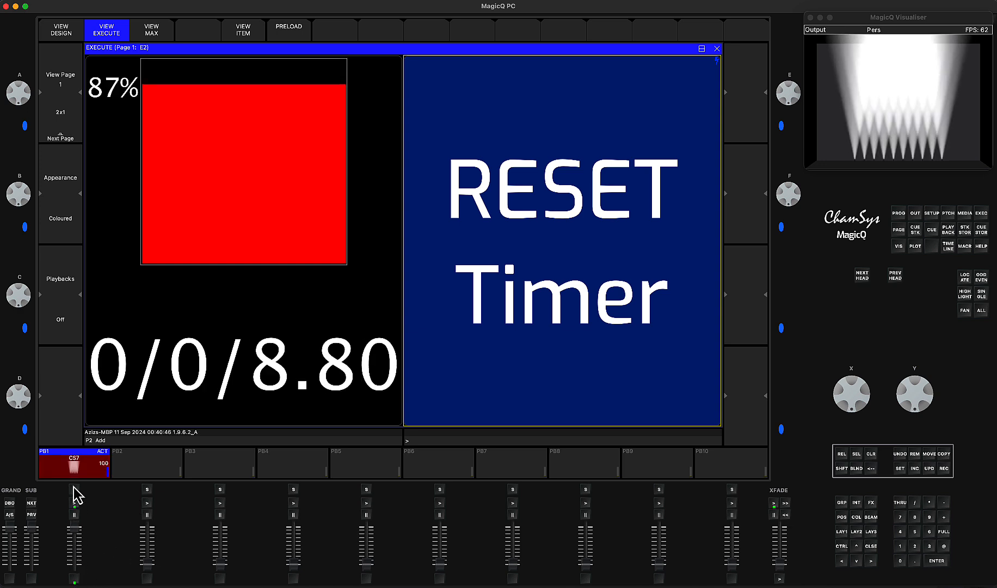
left_click_drag(74, 524, 74, 577)
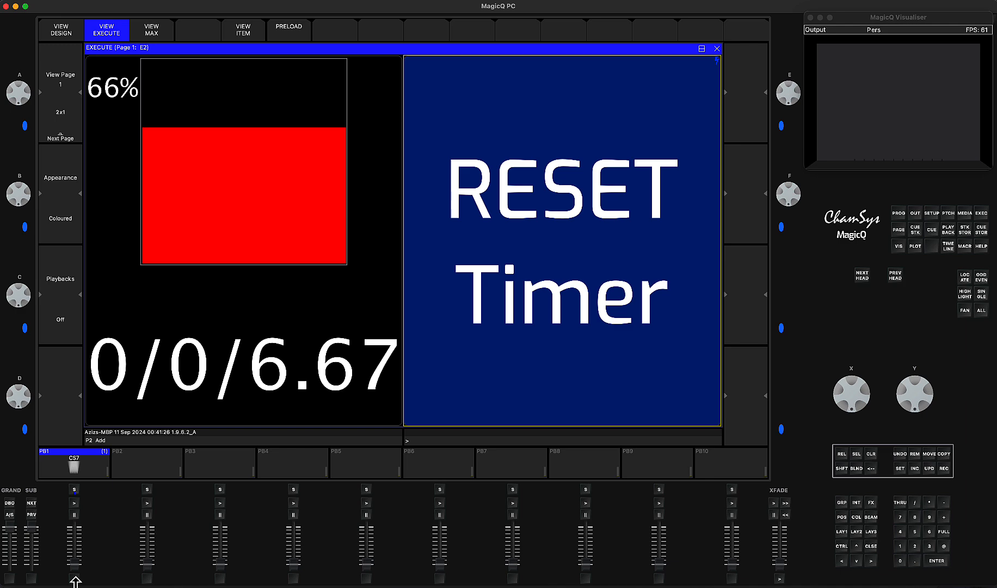
left_click(74, 576)
Switch to the ChamSys website in the browser, reposition its window, and open the Support page
left_click_drag(2, 506, 323, 162)
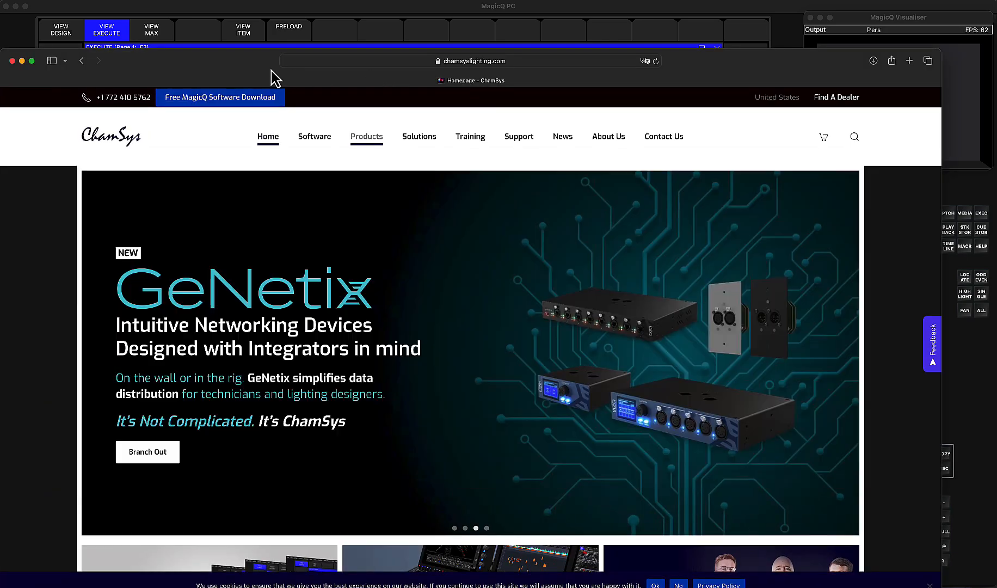
left_click_drag(270, 74, 292, 27)
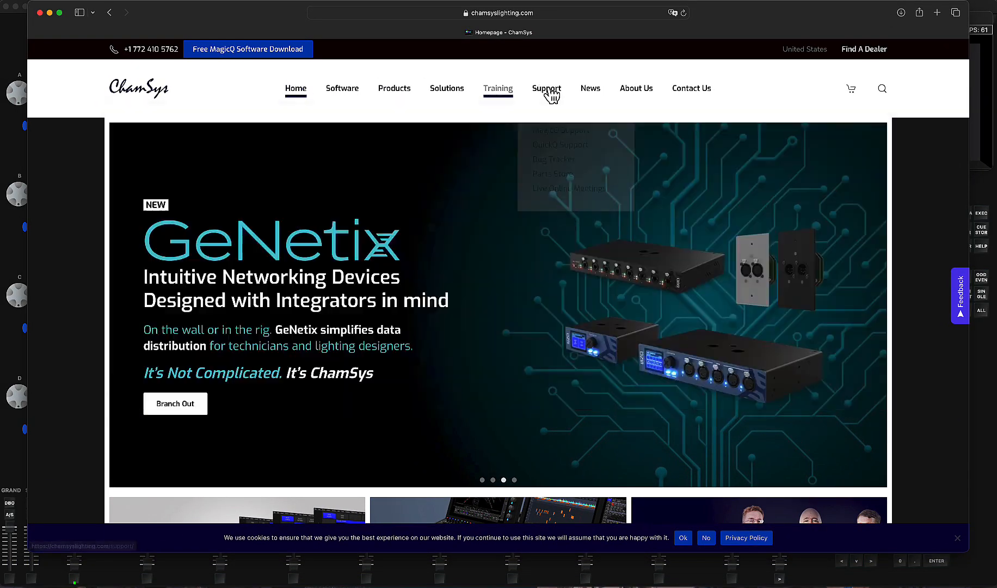
mouse_move(554, 96)
left_click(550, 133)
Open the Version 1.9.6.0 chapter of the MagicQ Software Change Log
scroll(490, 305, "down", 5)
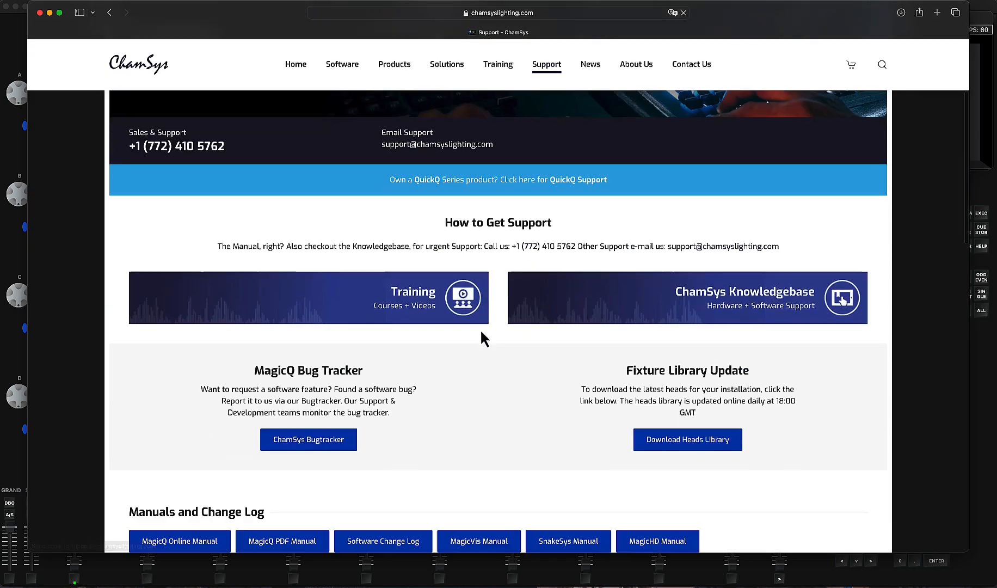
scroll(481, 333, "down", 3)
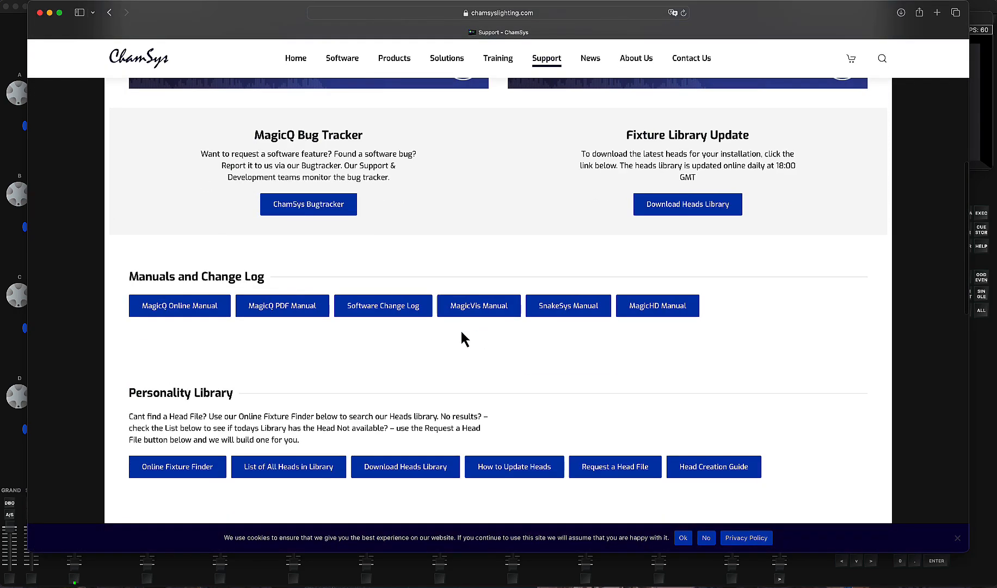
left_click(373, 309)
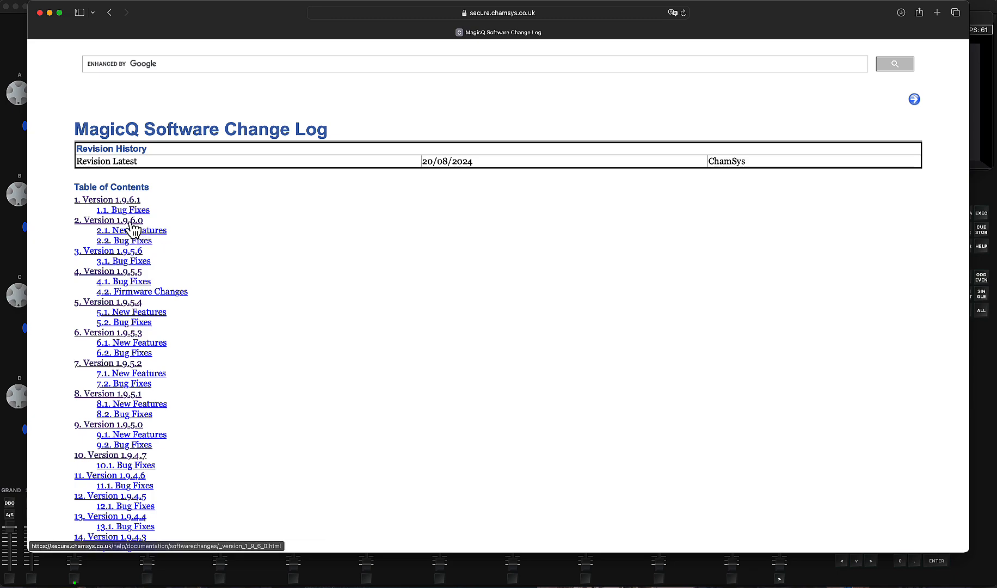
left_click(141, 223)
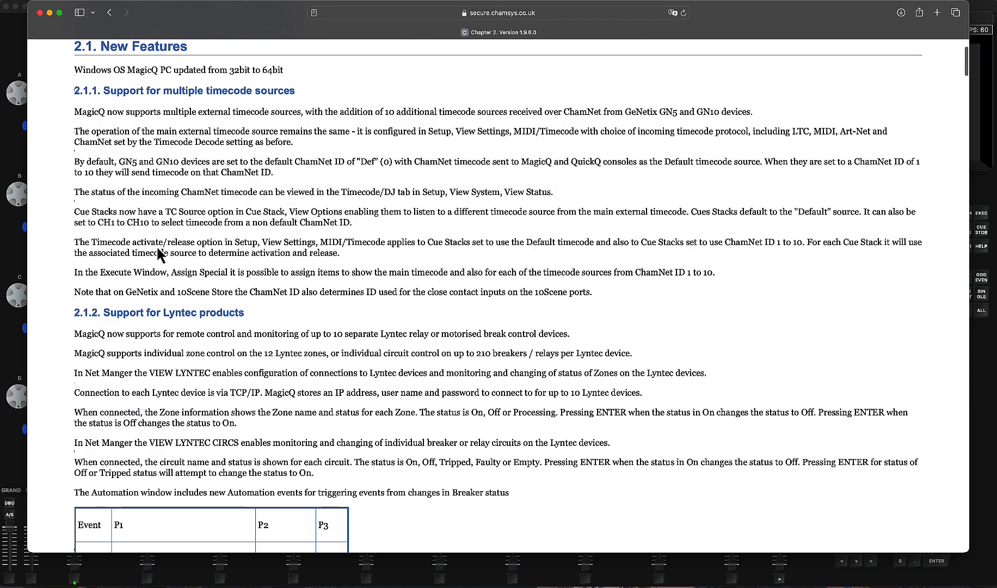
Find section 2.1.16, Cue Stack Variables, among the new features of Version 1.9.6.0
scroll(240, 369, "down", 20)
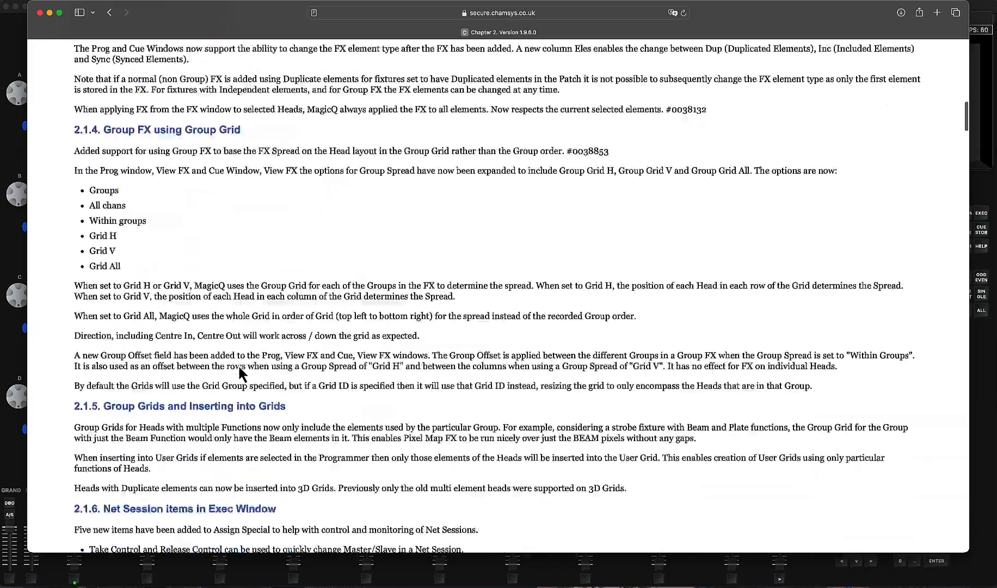
scroll(238, 364, "down", 20)
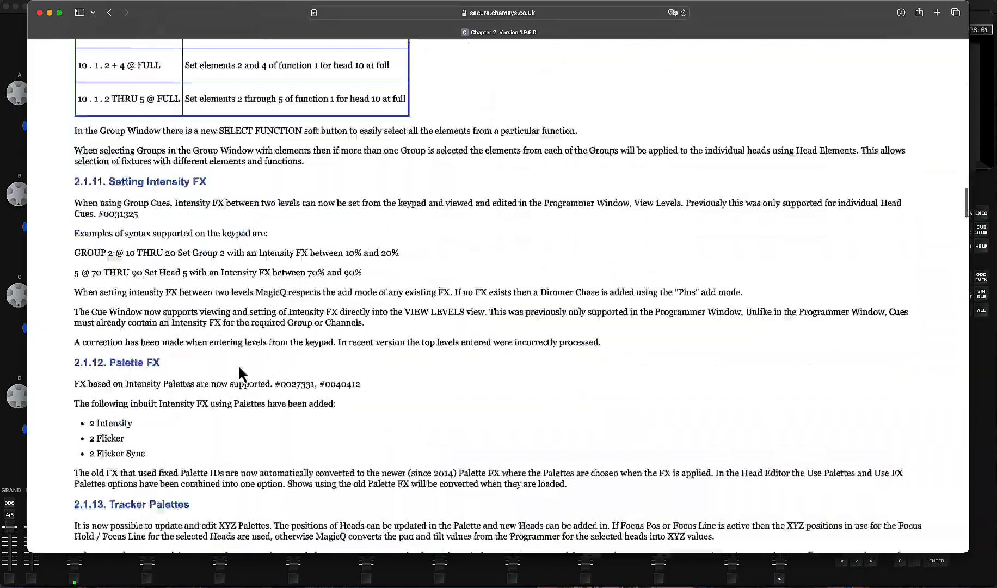
scroll(238, 363, "down", 20)
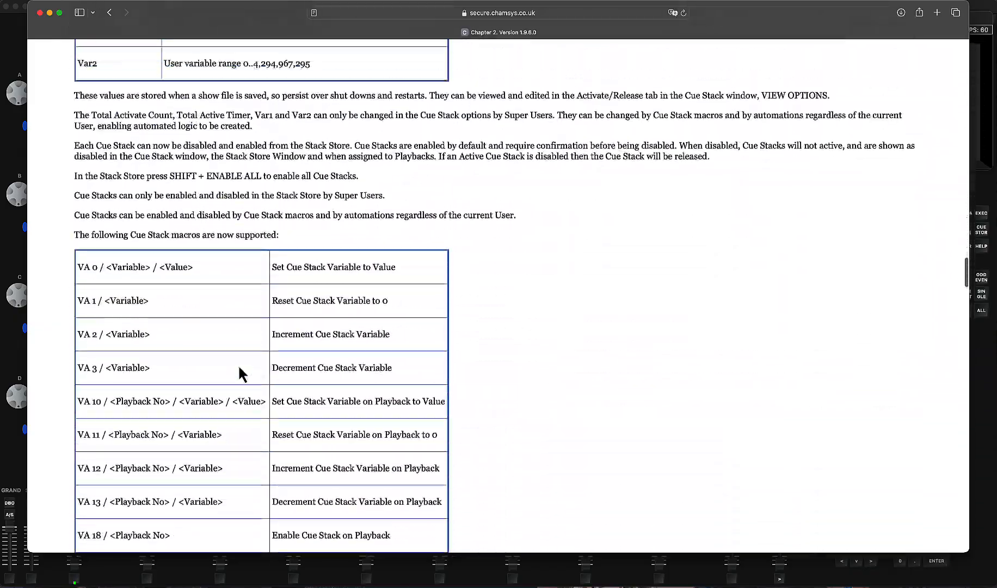
scroll(237, 364, "down", 5)
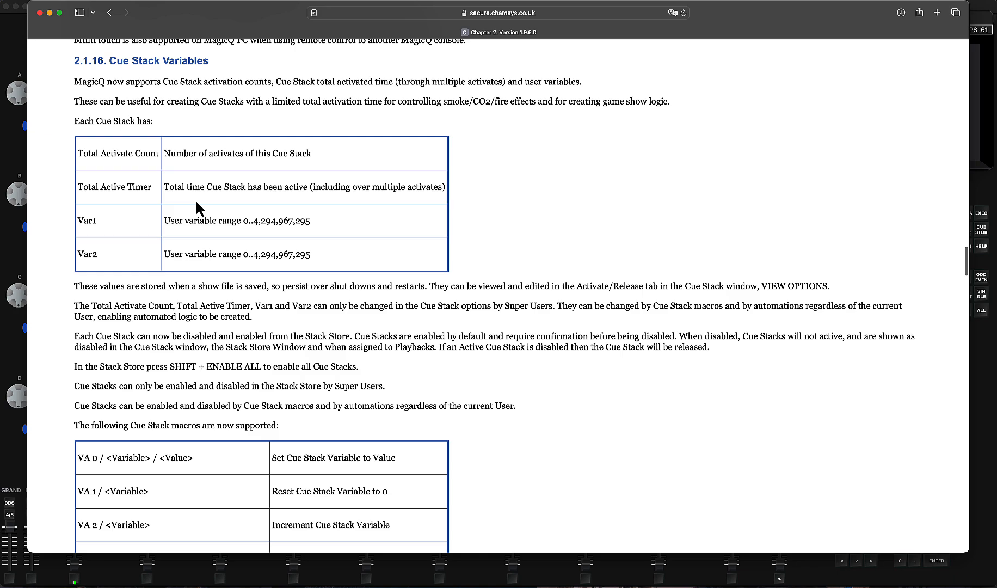
Read through the supported cue stack macros, variable numbers, automation functions and variable trigger commands
scroll(195, 199, "down", 6)
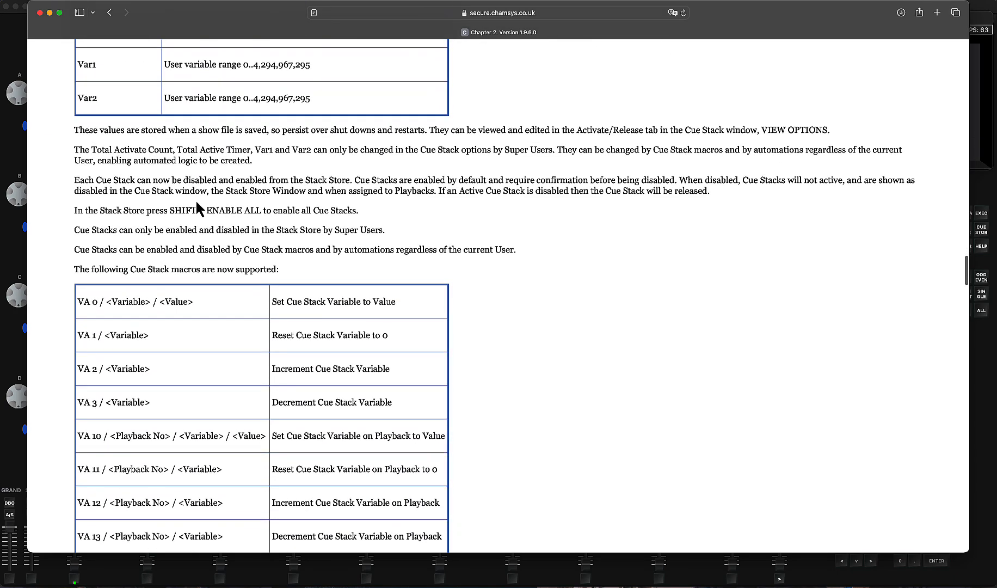
scroll(196, 199, "down", 15)
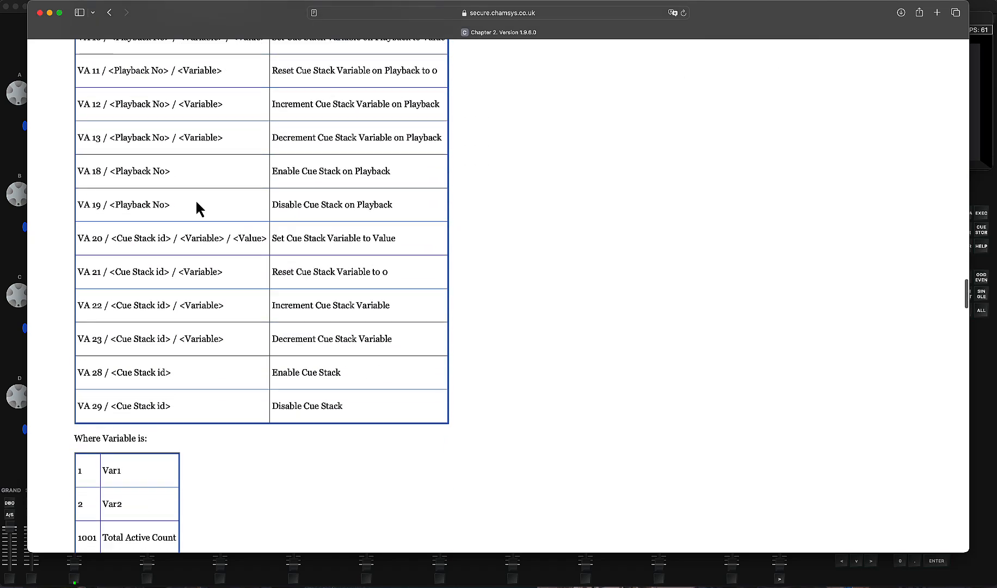
scroll(211, 247, "down", 10)
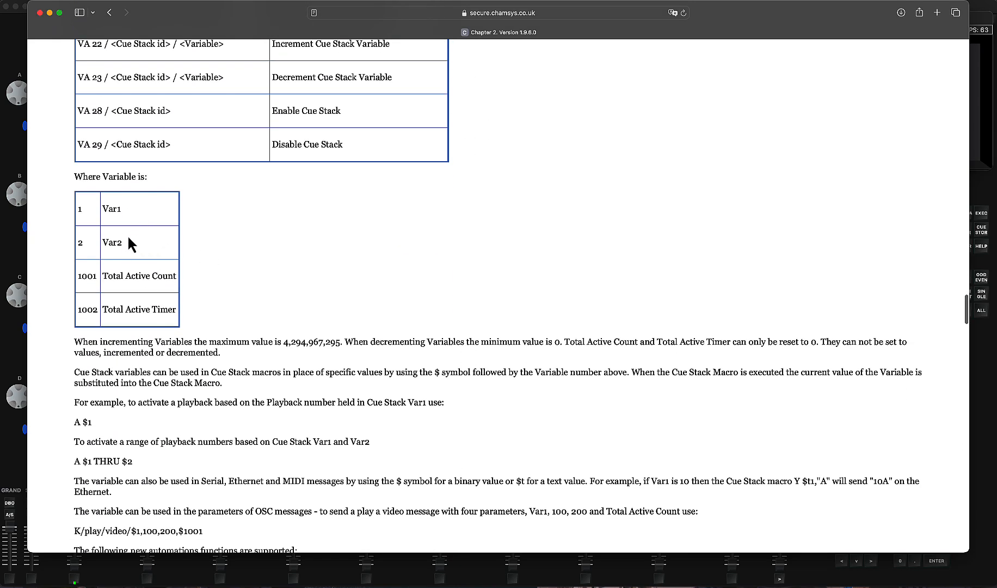
scroll(170, 317, "down", 6)
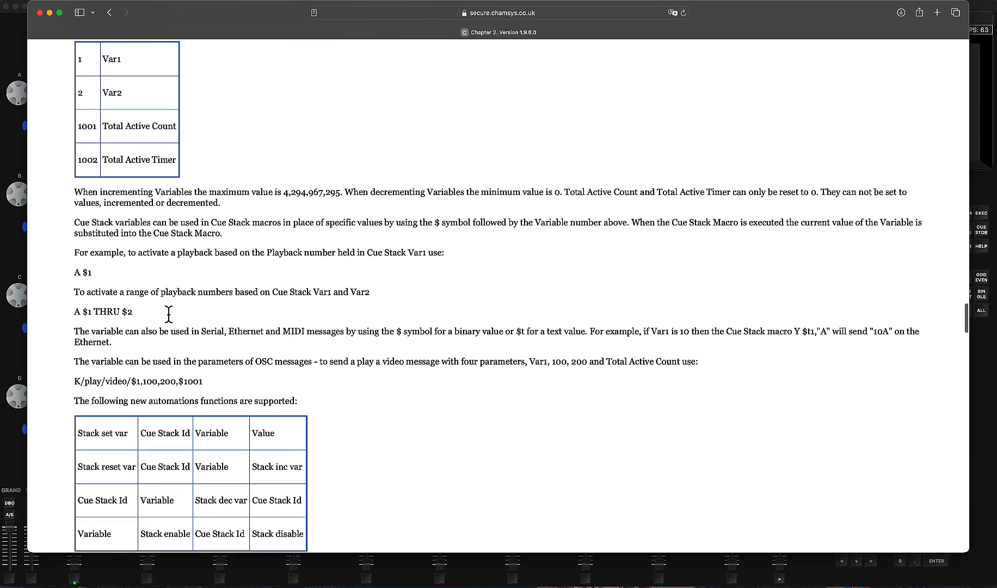
scroll(197, 408, "down", 8)
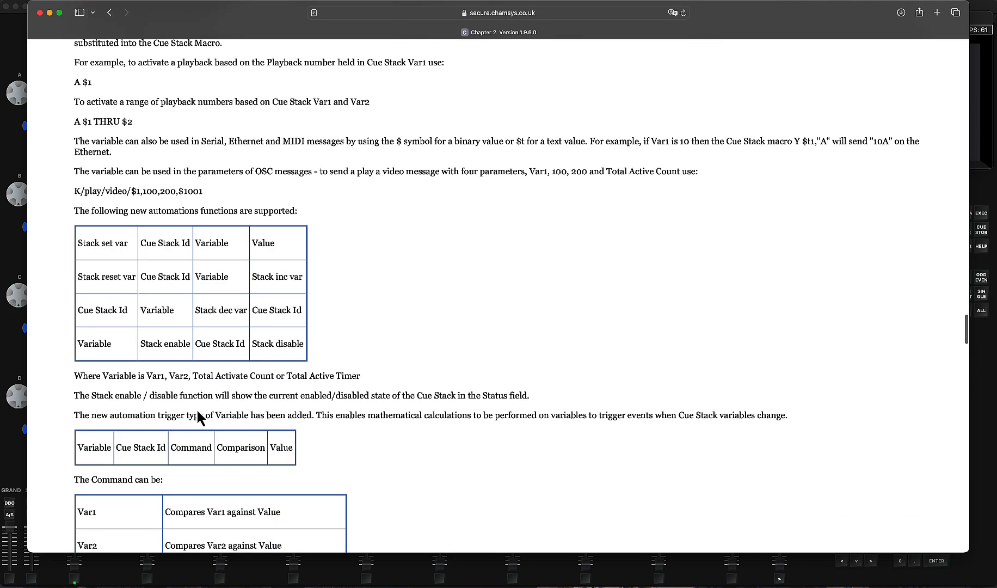
scroll(196, 408, "down", 8)
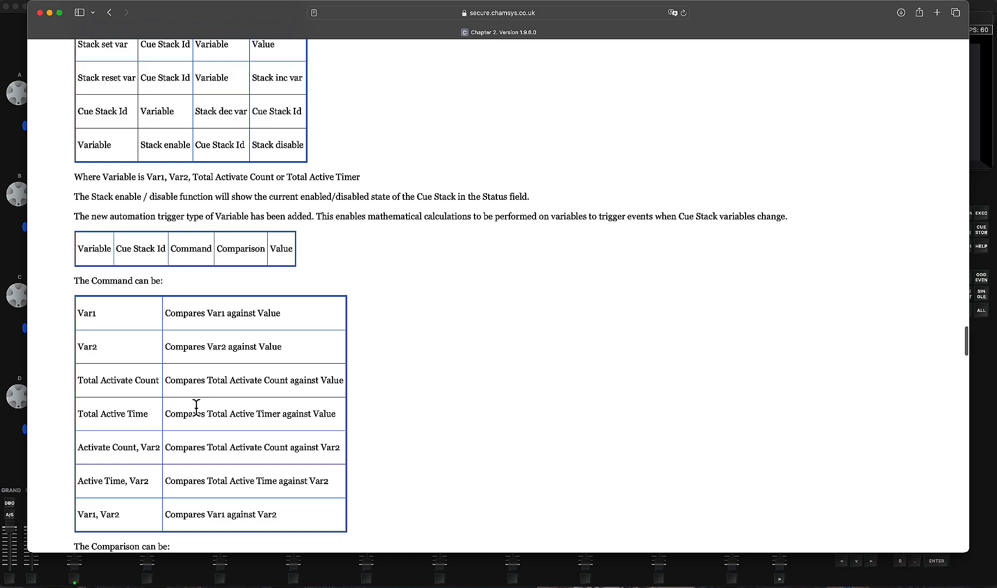
scroll(196, 408, "down", 20)
scroll(196, 408, "down", 7)
Go back to the table of supported cue stack macros and review the VA entries down to VA 29
scroll(243, 340, "up", 20)
scroll(242, 341, "up", 10)
scroll(242, 341, "down", 3)
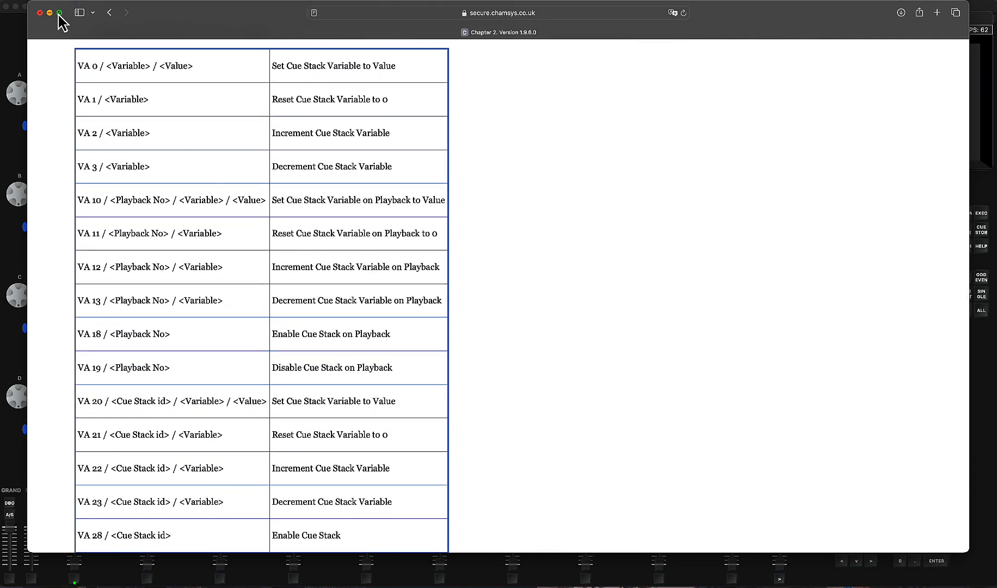
left_click_drag(161, 13, 150, 13)
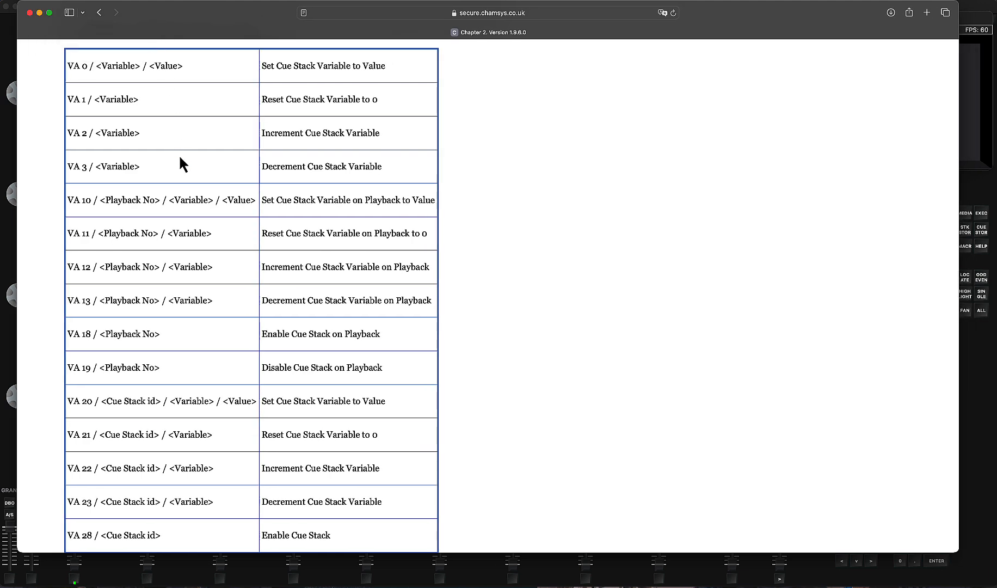
scroll(193, 266, "down", 2)
scroll(192, 269, "down", 1)
scroll(193, 269, "up", 1)
scroll(193, 269, "down", 1)
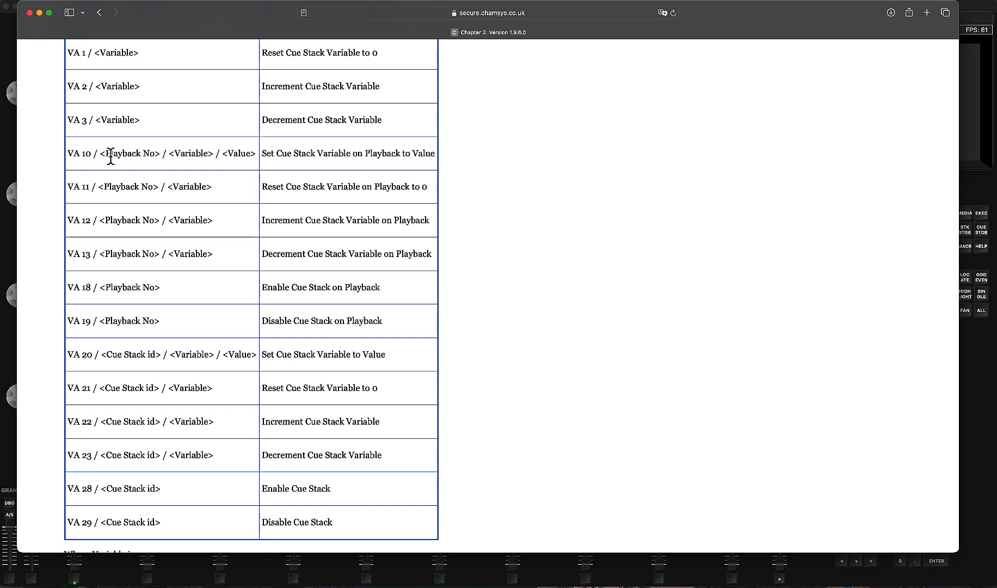
scroll(145, 250, "down", 3)
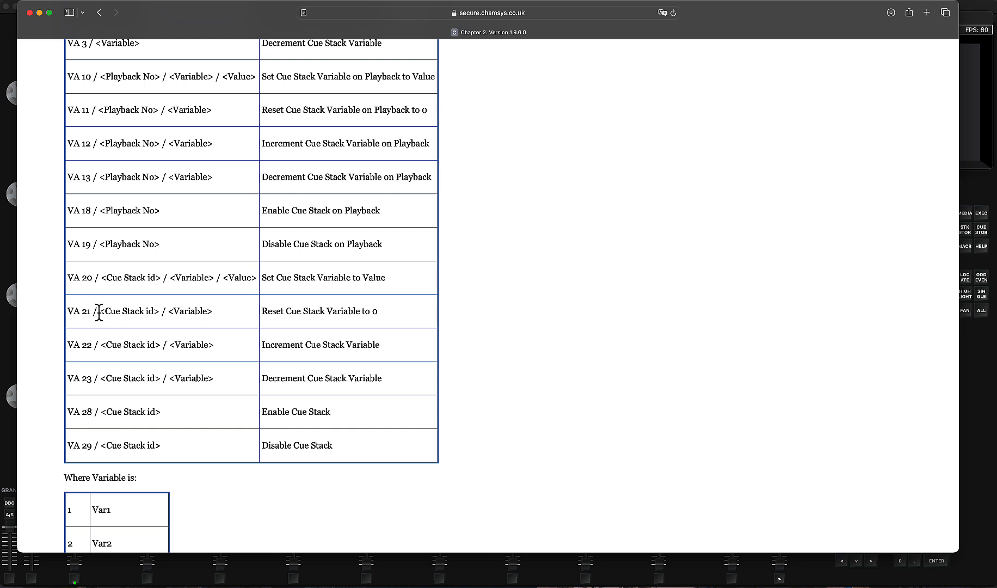
Highlight the VA 21 / <Cue Stack id> / <Variable> macro syntax, first as a whole and part by part
left_click_drag(67, 311, 217, 313)
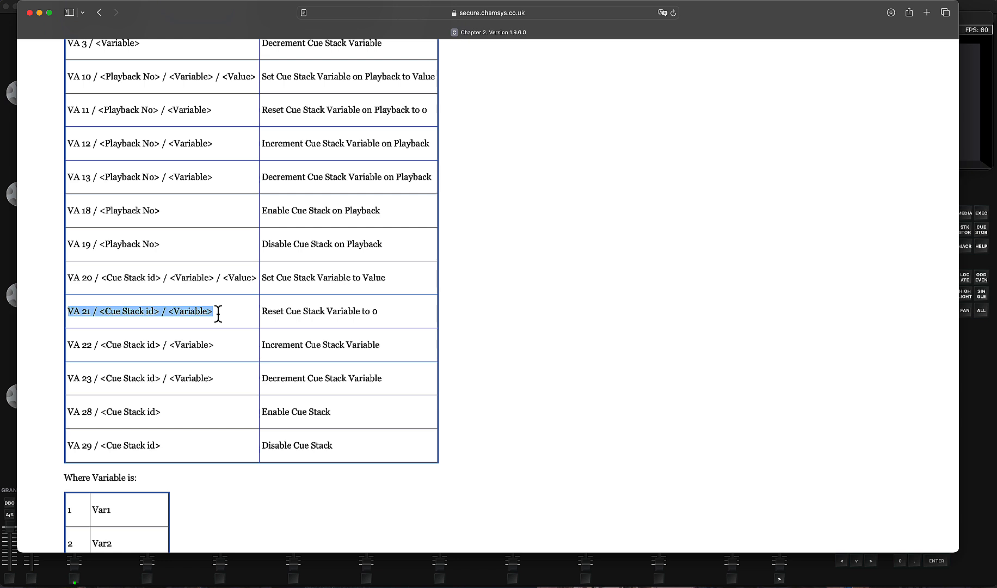
left_click(68, 311)
left_click_drag(68, 311, 91, 311)
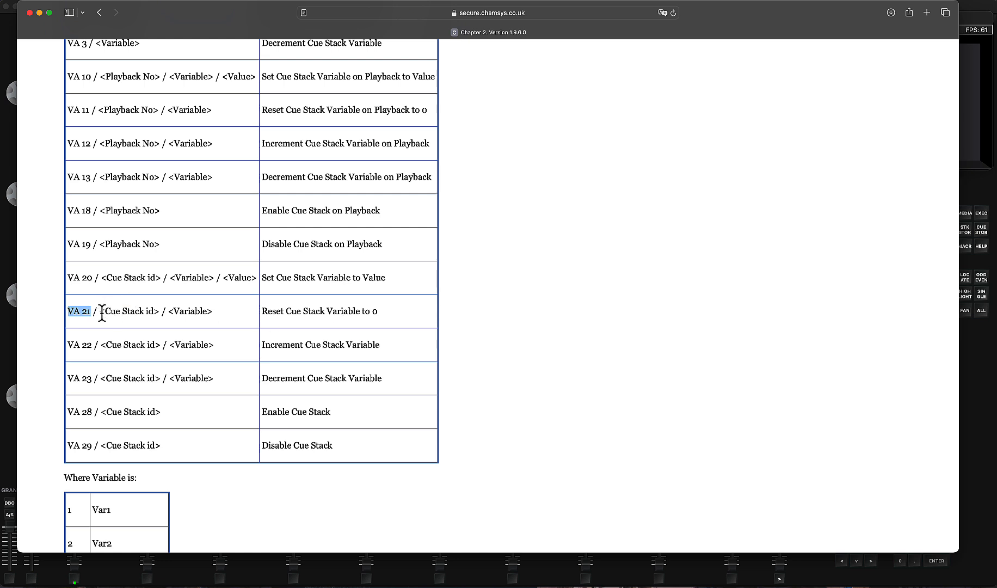
left_click_drag(99, 313, 161, 308)
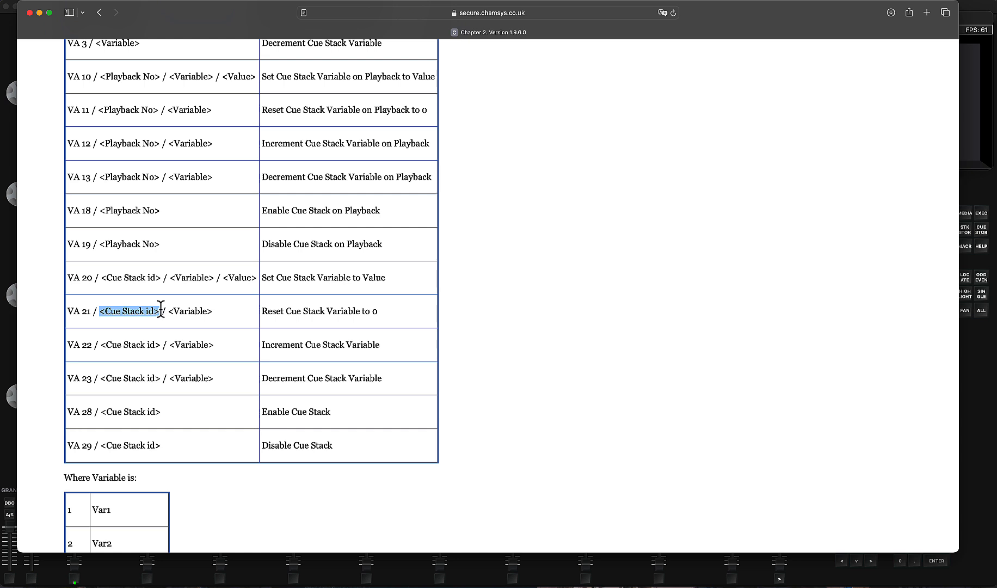
left_click_drag(165, 311, 210, 312)
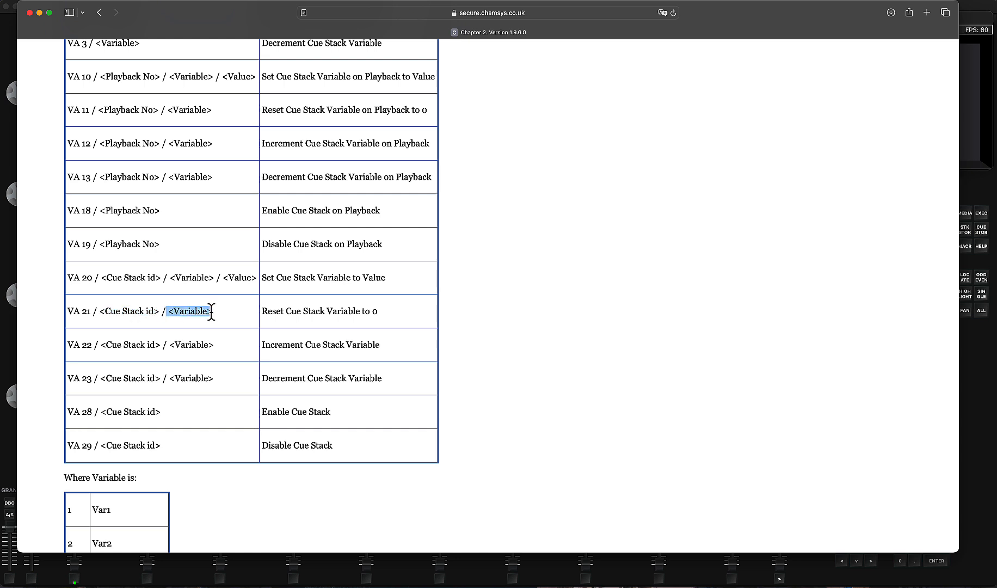
Look up the variable number for Total Active Timer in the variable table and switch back to MagicQ
scroll(211, 312, "down", 2)
scroll(211, 312, "down", 4)
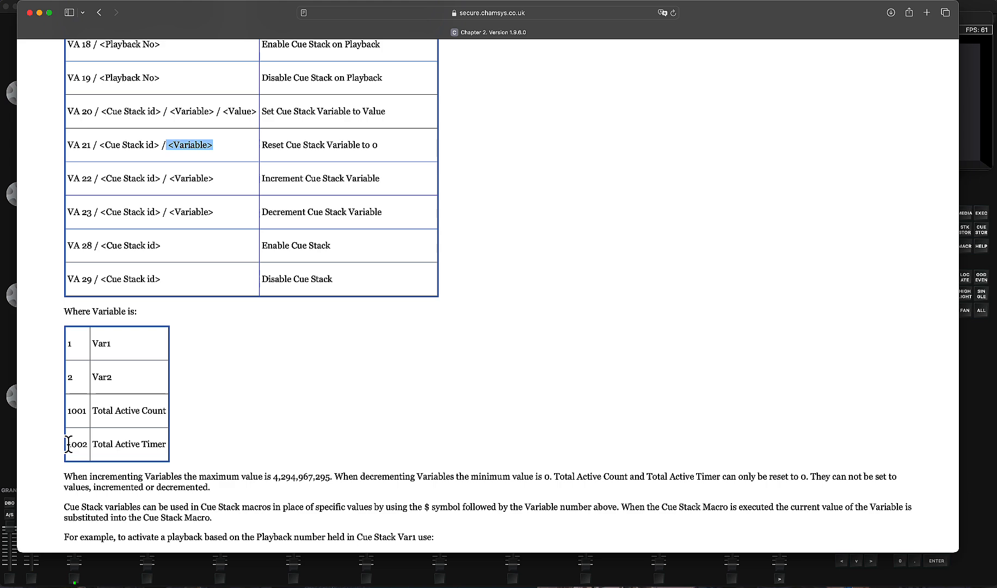
left_click(40, 12)
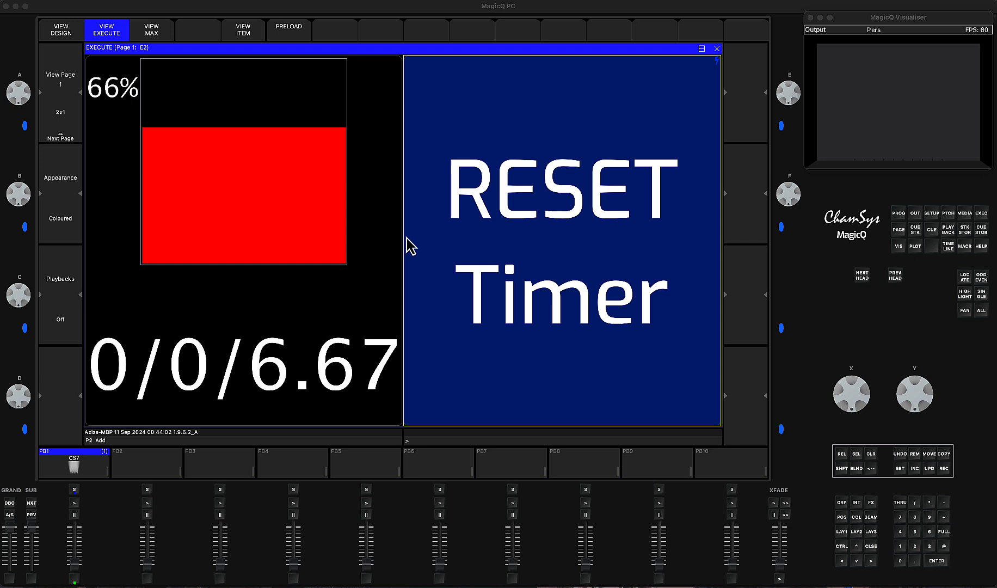
In the Execute window's design view, remove the RESET Timer item and record a new empty cue stack in its place
left_click(53, 32)
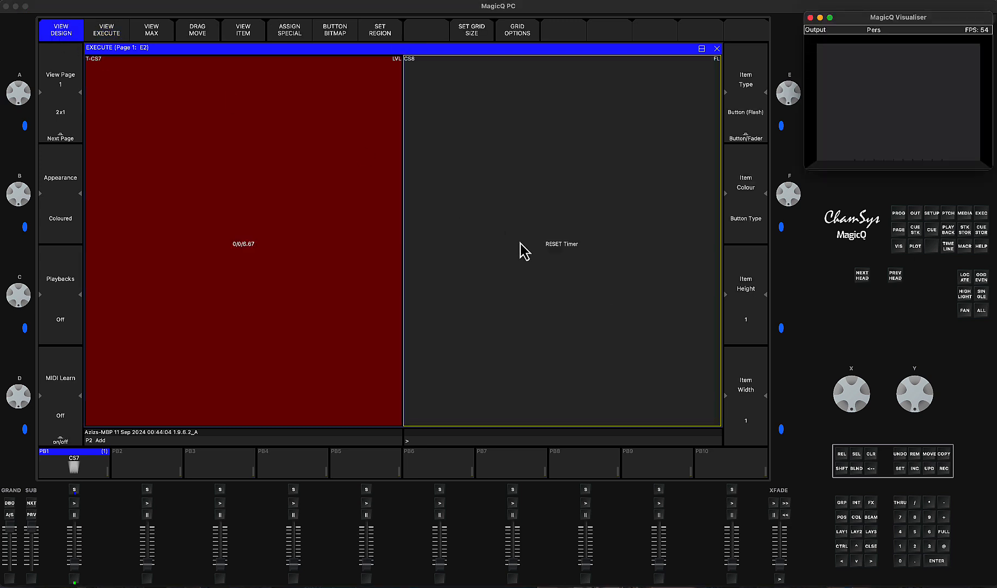
left_click(912, 453)
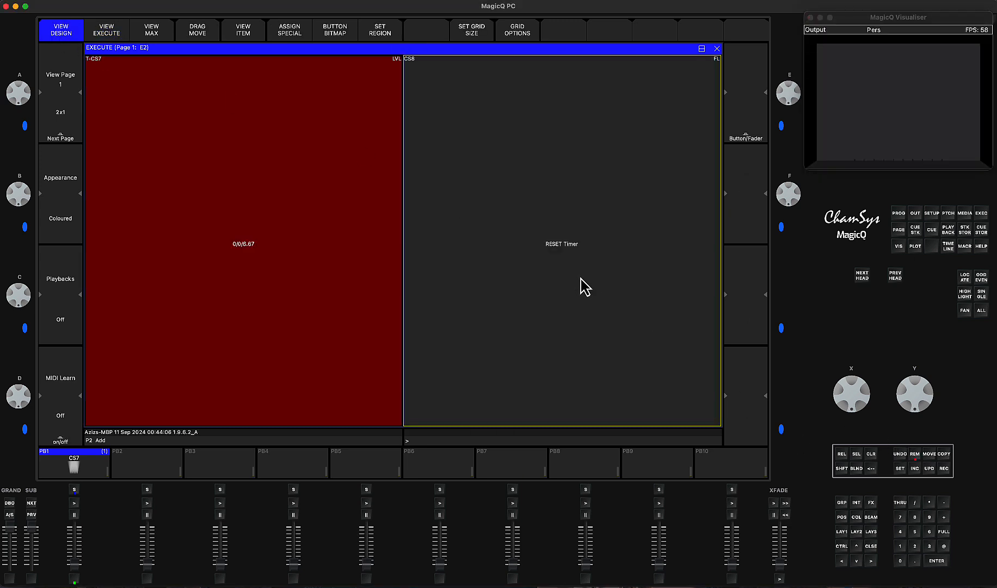
left_click(581, 279)
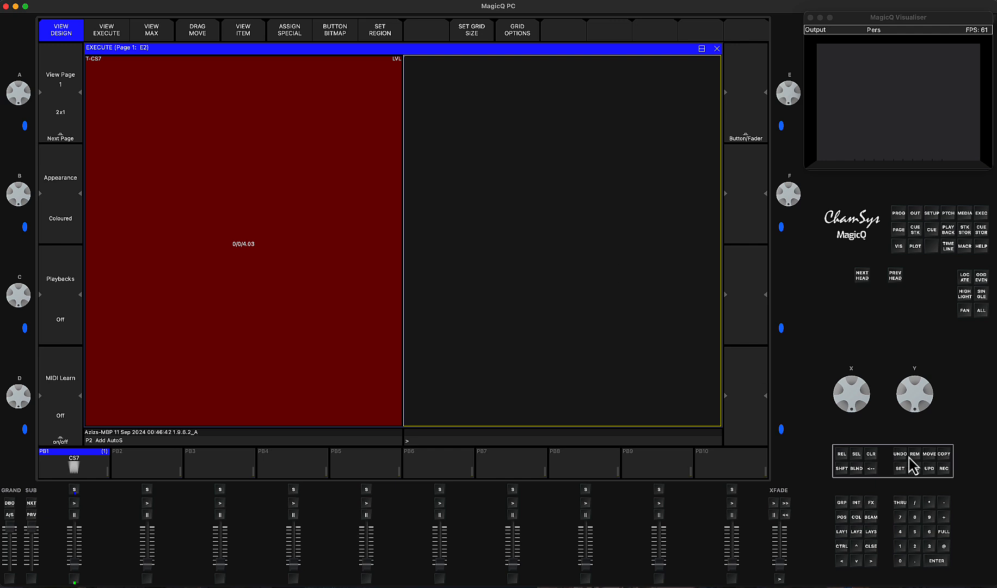
left_click(944, 469)
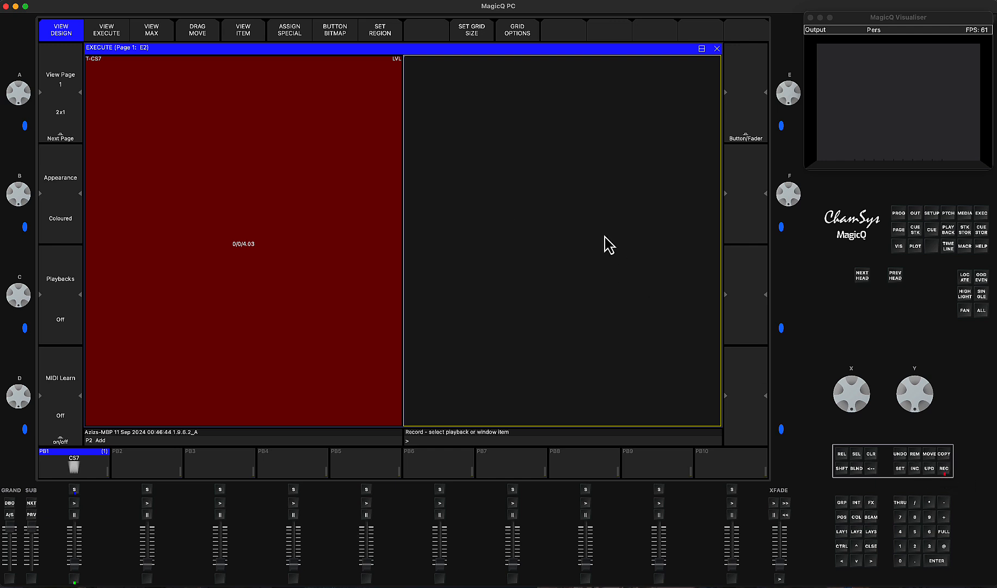
left_click(536, 200)
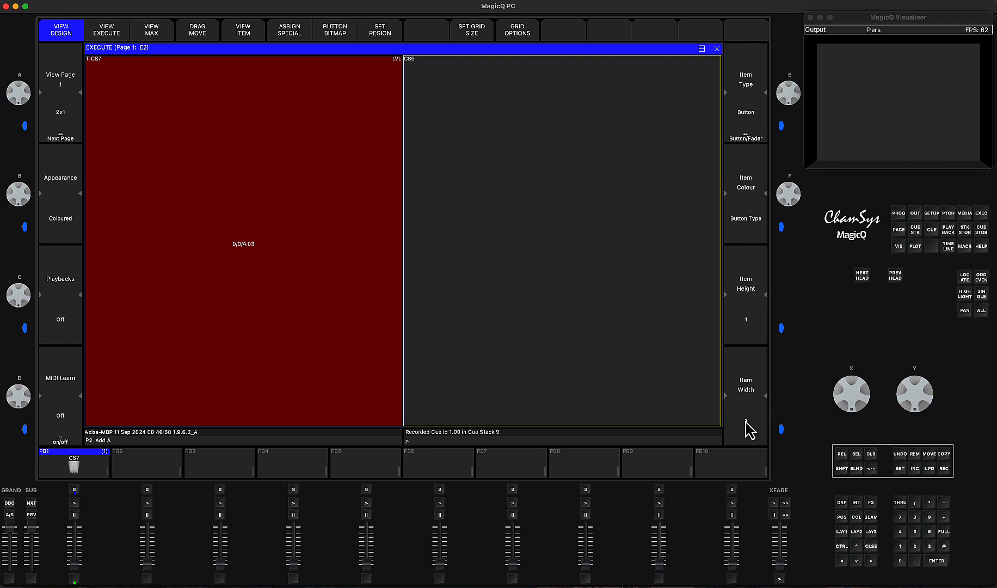
Name the newly recorded Execute item "RESET Timer"
left_click(900, 470)
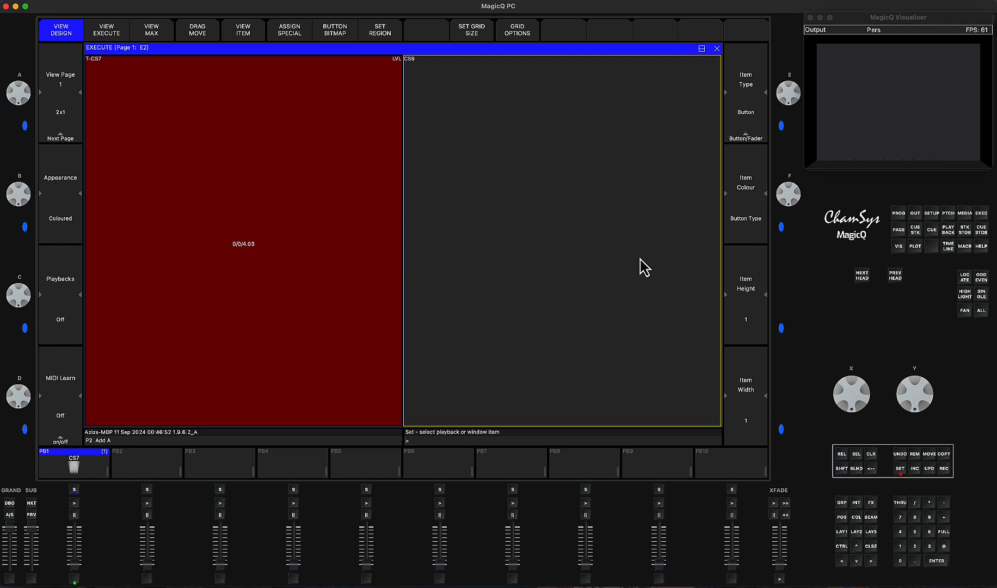
left_click(575, 224)
type("REST")
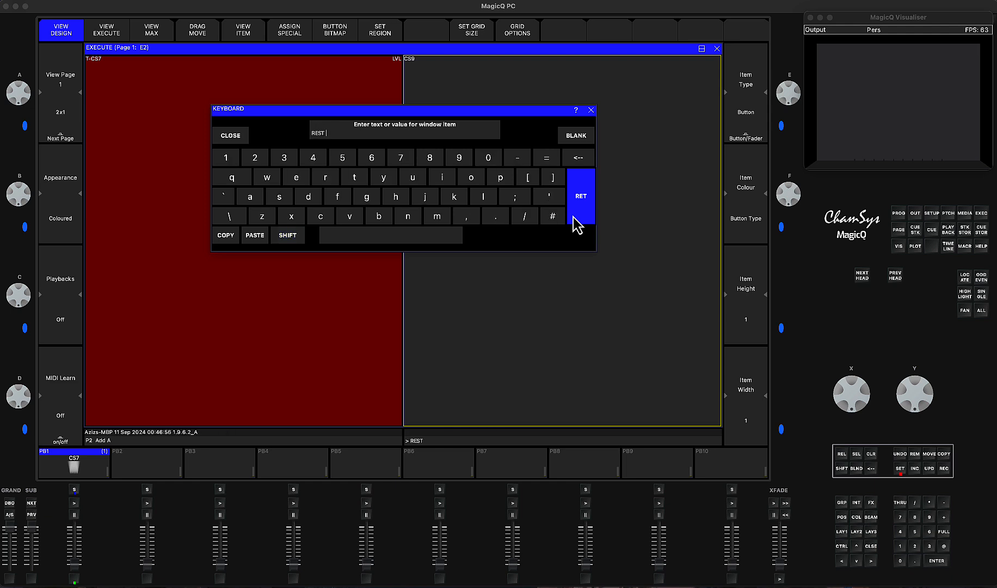
key("BackSpace")
type("ET ")
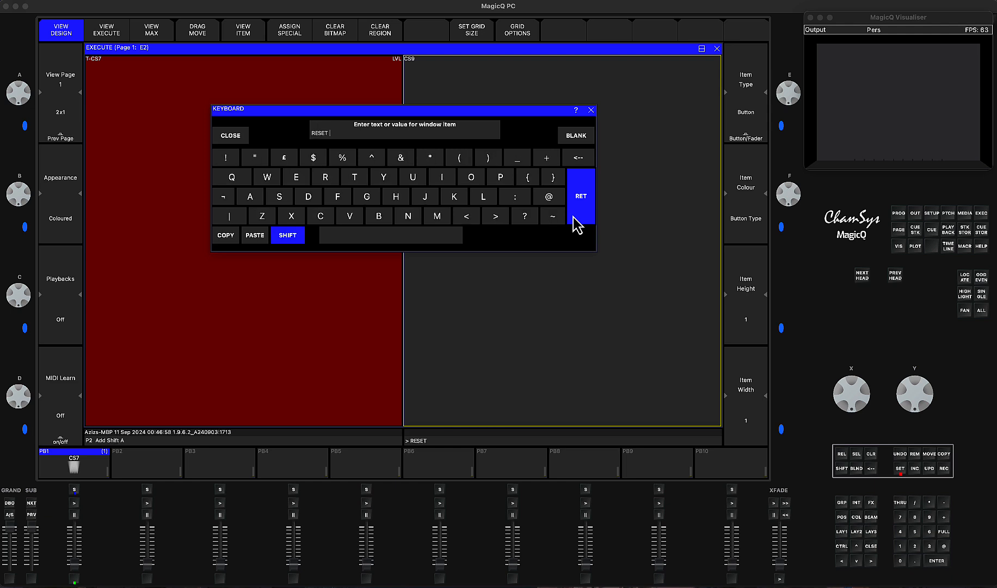
type("Timer")
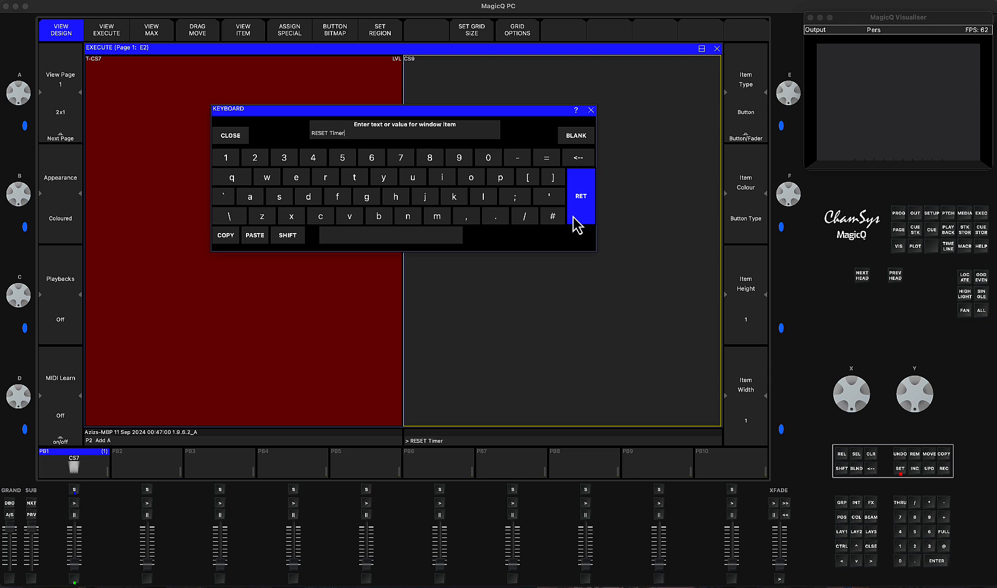
left_click(574, 217)
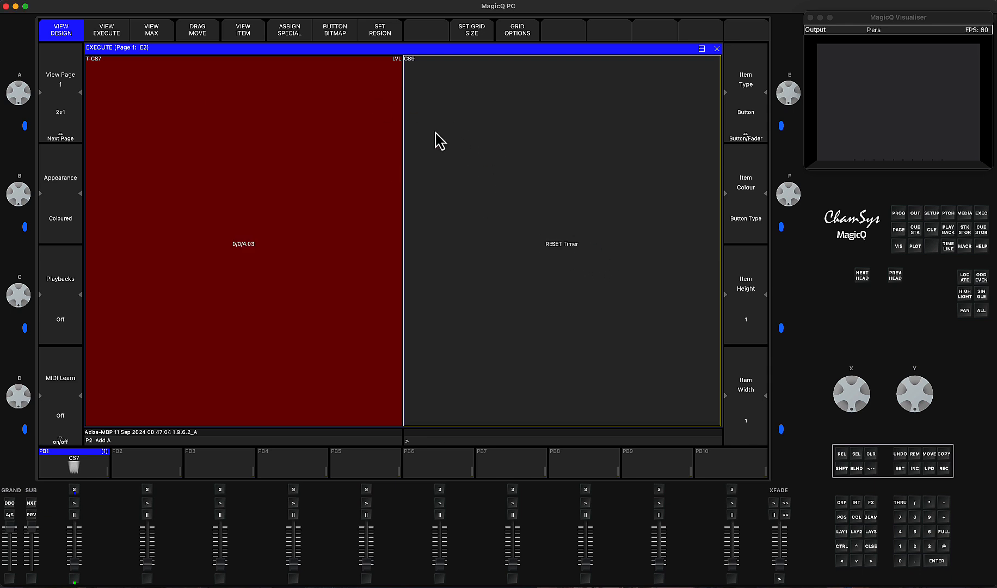
Open the RESET Timer item's cue stack, check its Activate Release options and return to the cue list
left_click(580, 226)
left_click(580, 227)
left_click(238, 32)
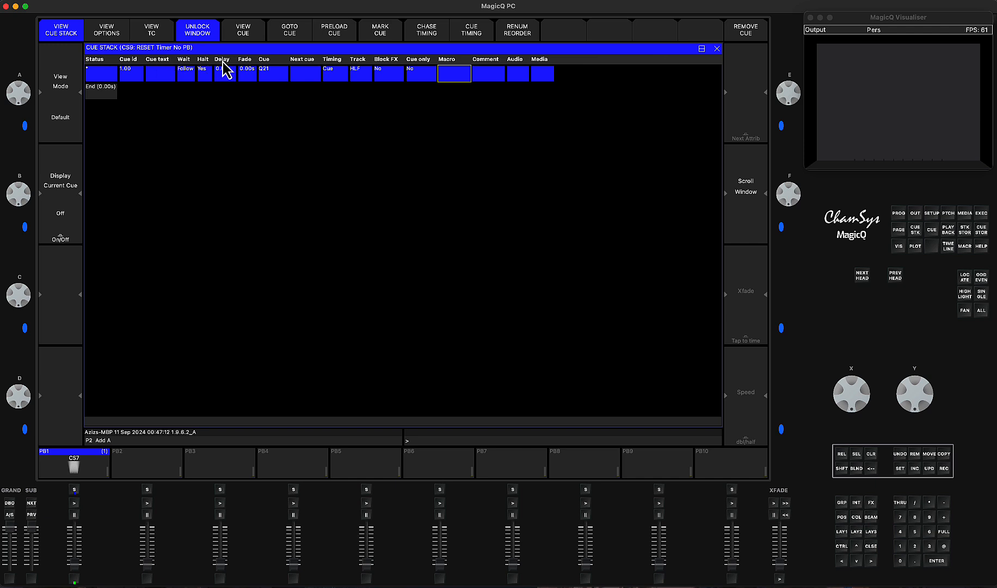
left_click(444, 76)
left_click(103, 31)
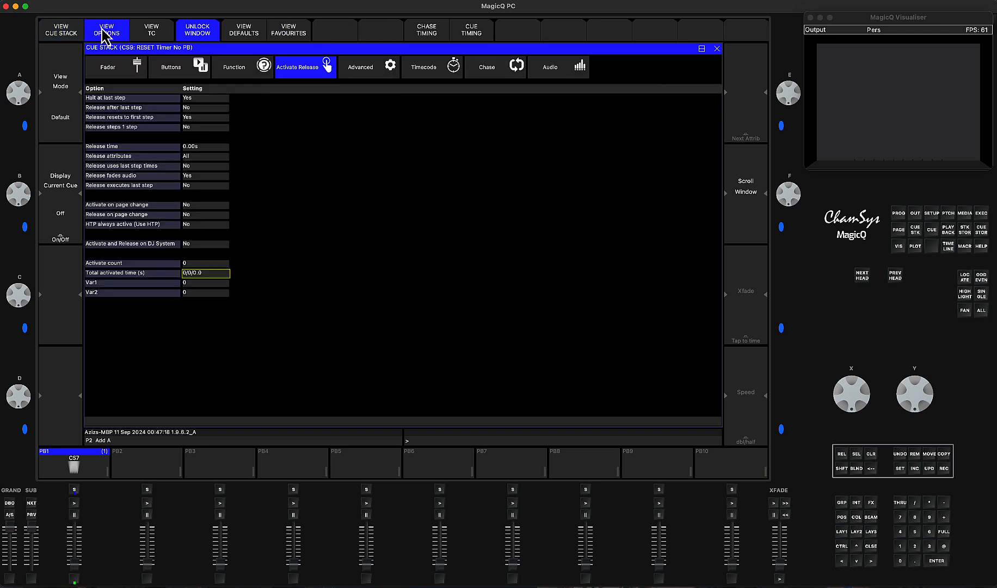
left_click(70, 39)
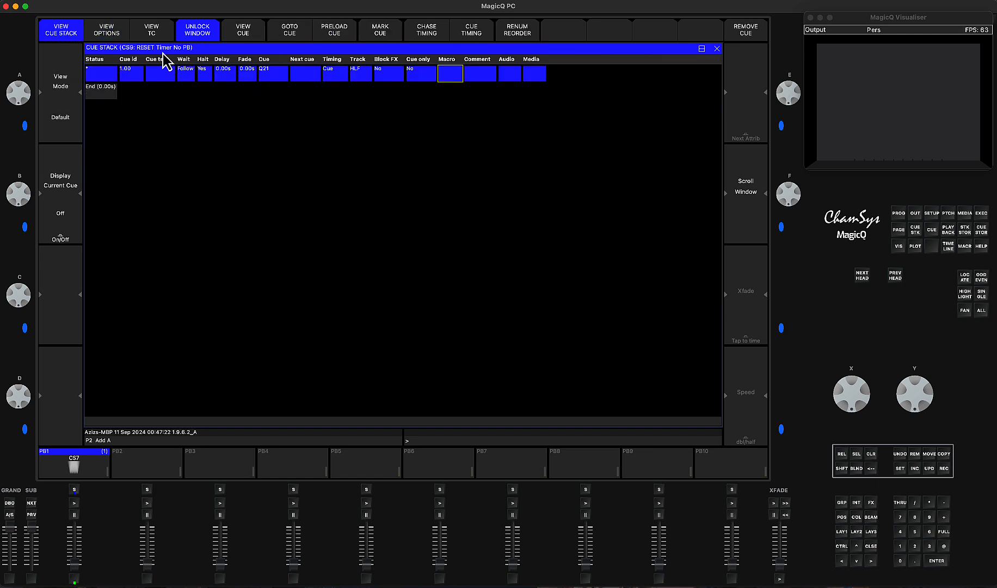
Set the macro of cue 1.00 to va21/7/1002 and close the cue stack window
left_click(454, 74)
left_click(350, 217)
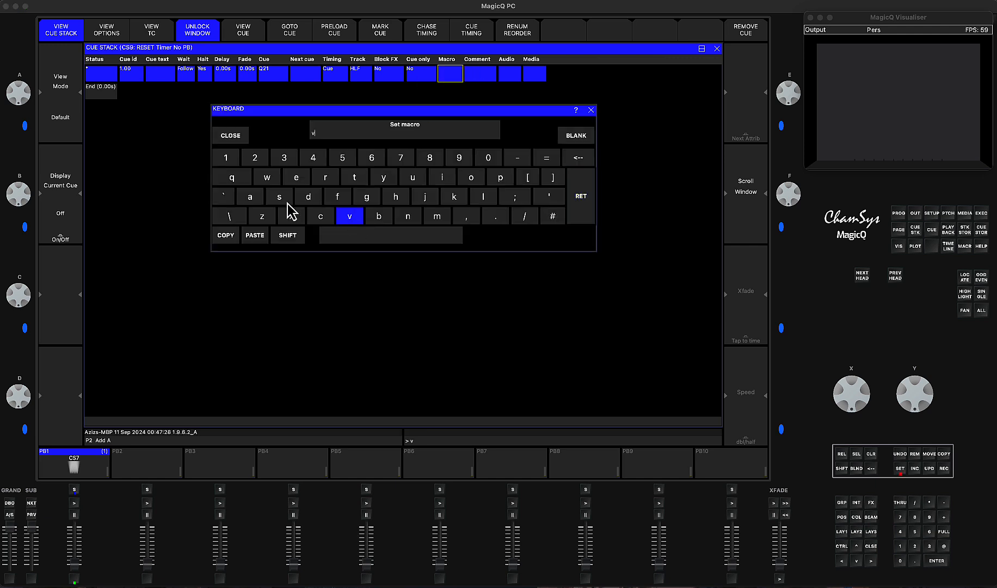
left_click(254, 199)
left_click(250, 162)
left_click(226, 160)
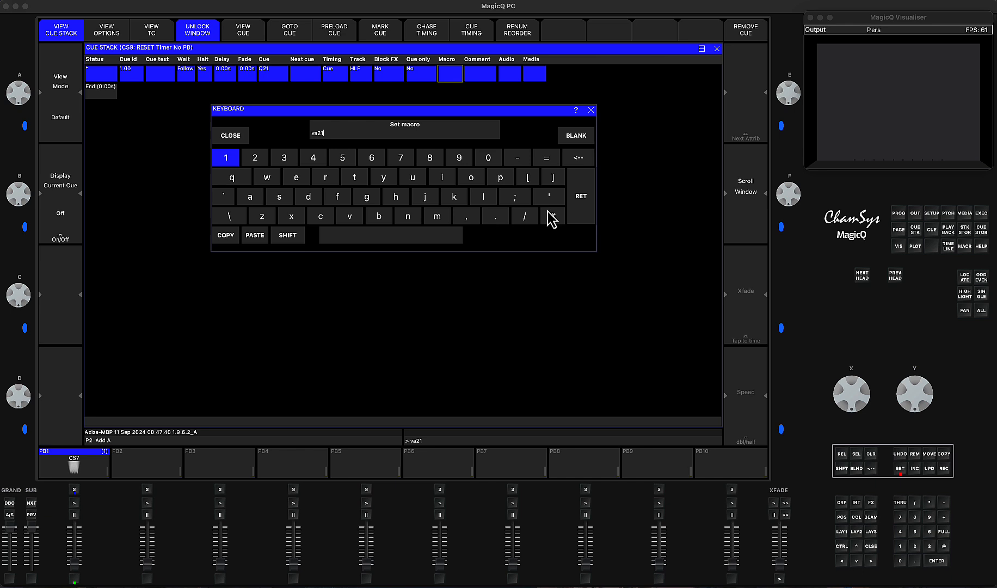
left_click(525, 218)
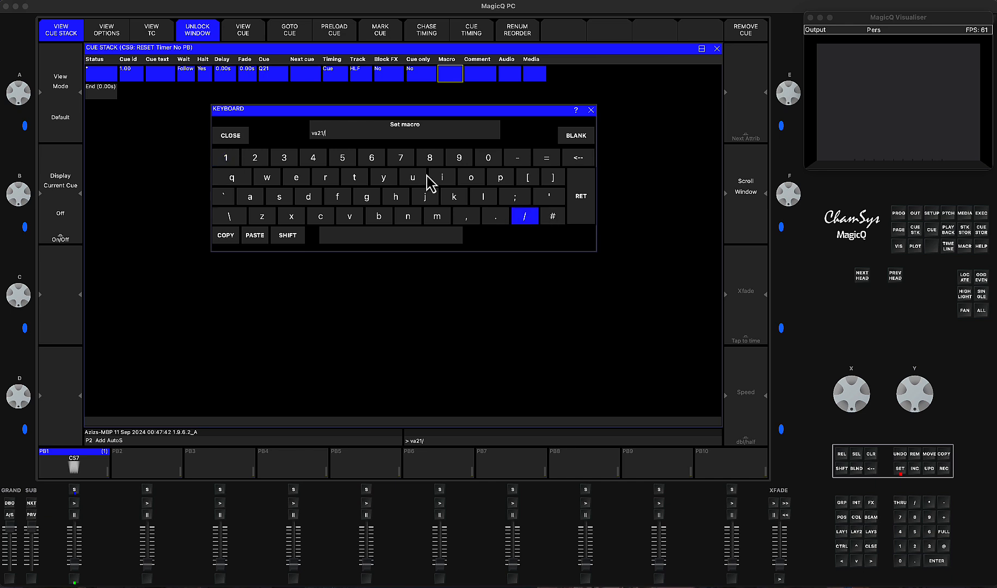
left_click(402, 160)
left_click(220, 159)
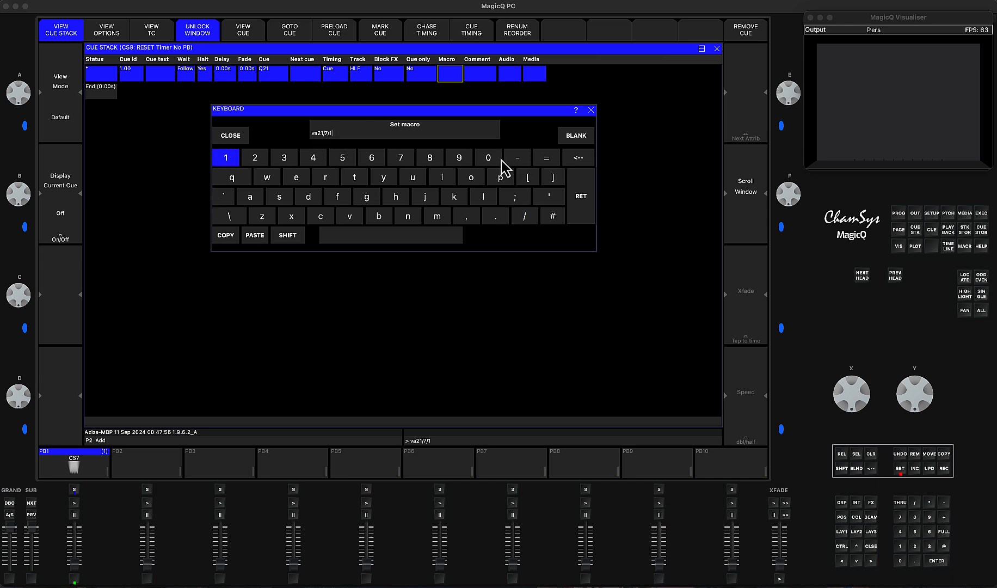
left_click(499, 159)
left_click(259, 159)
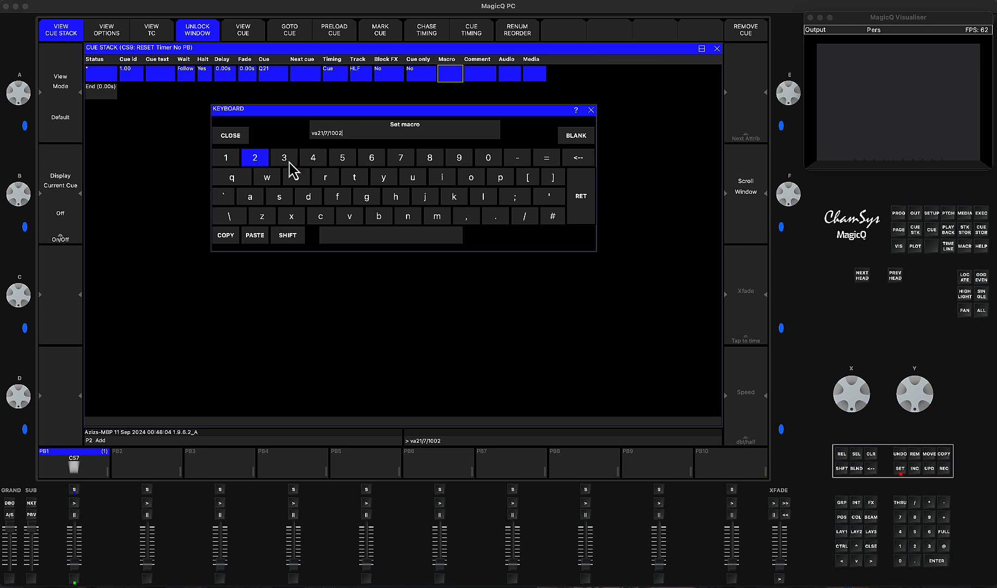
left_click(579, 195)
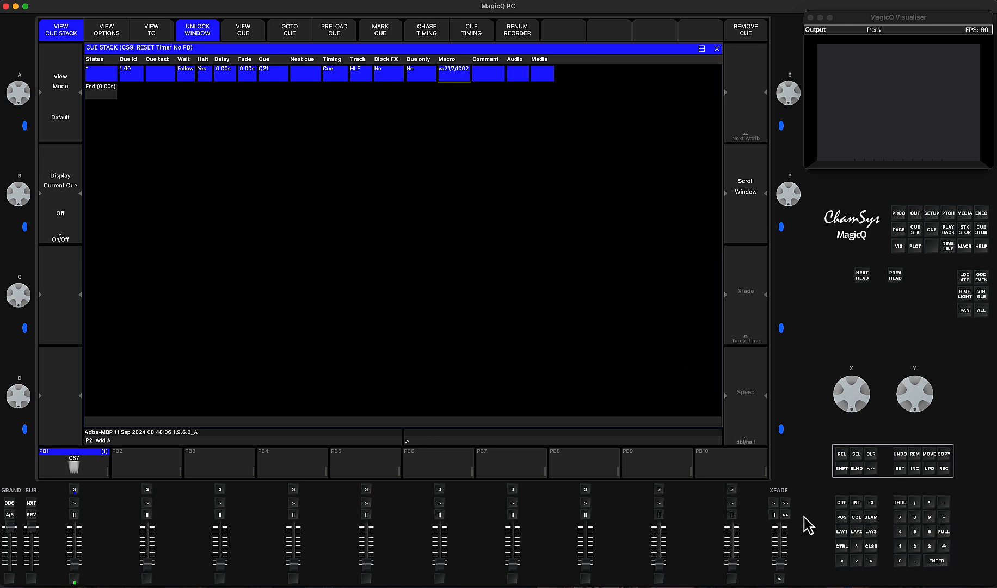
left_click(871, 547)
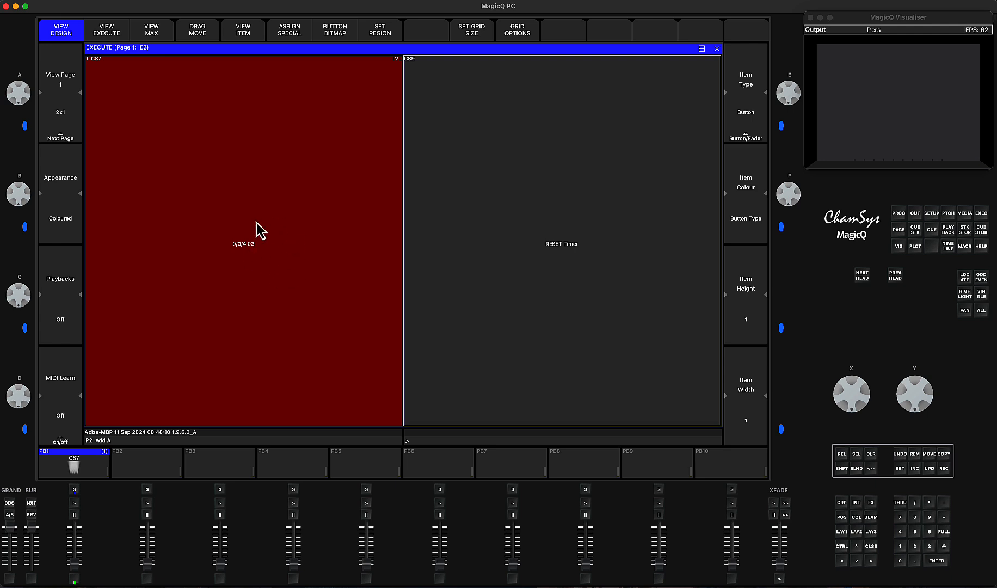
Activate and release the RESET Timer item as a test, and set its item type to Button (Flash)
left_click(496, 256)
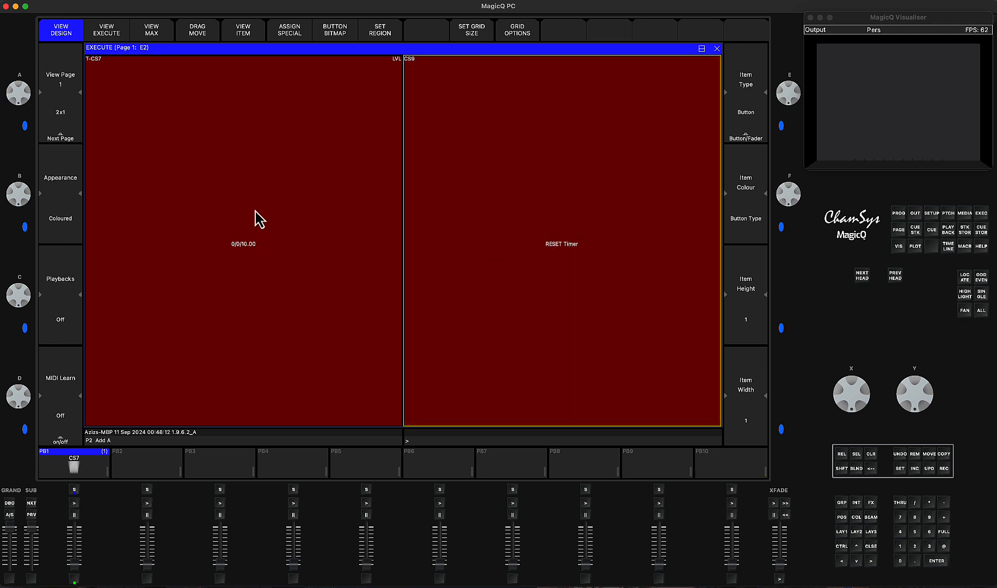
left_click(536, 240)
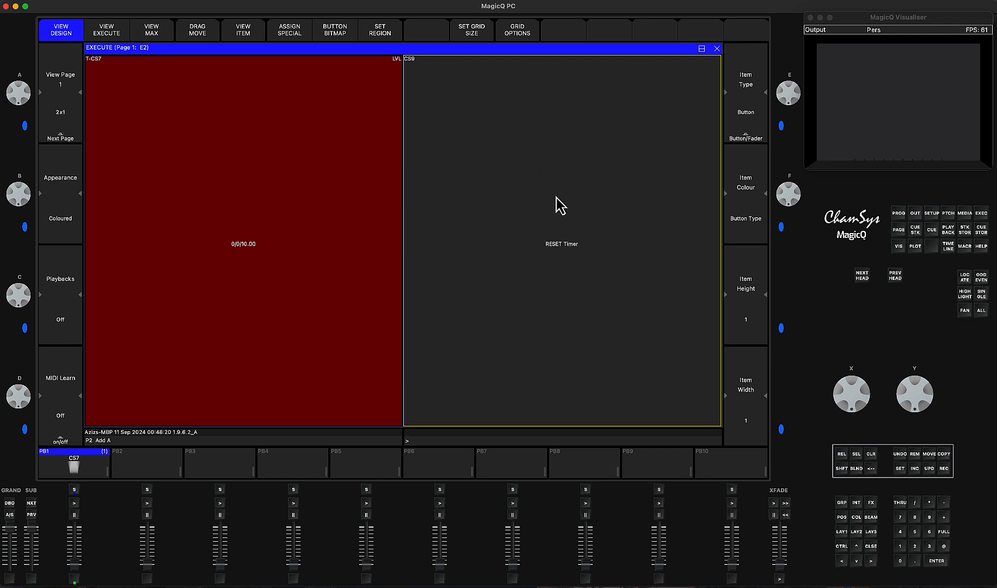
left_click(750, 130)
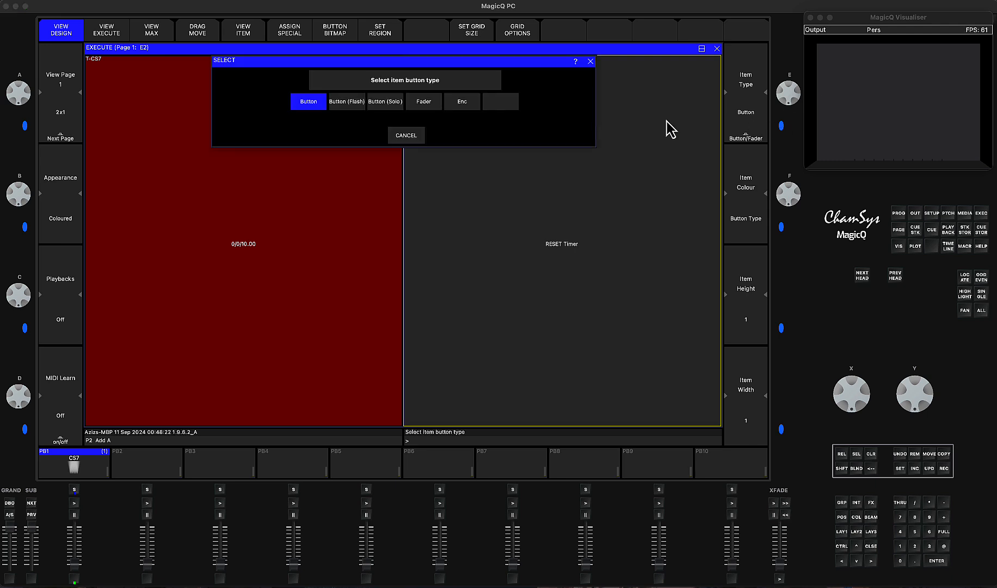
left_click(355, 103)
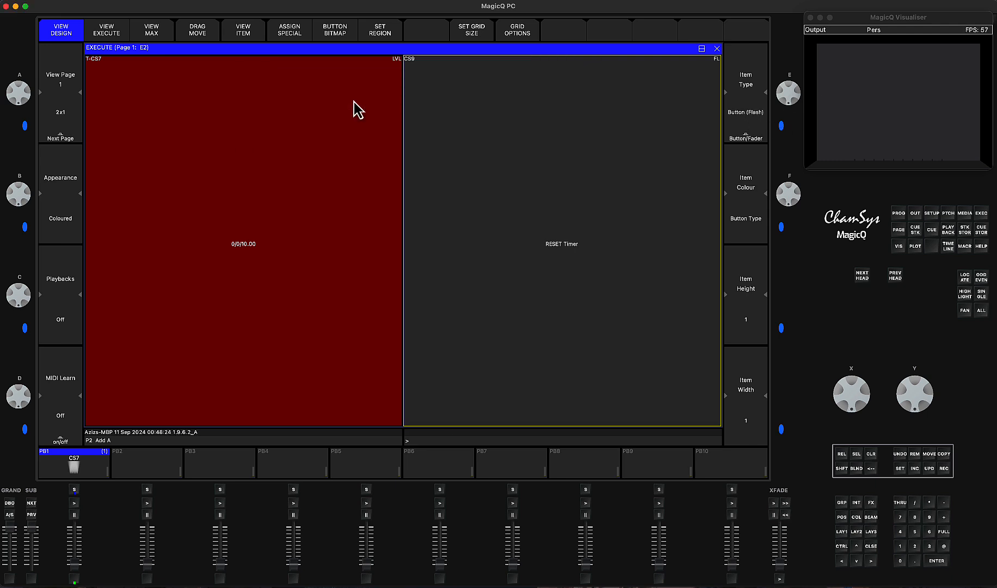
Test the timer reset by moving the PB1 fader and triggering the RESET Timer item
left_click_drag(74, 564, 84, 587)
left_click(566, 270)
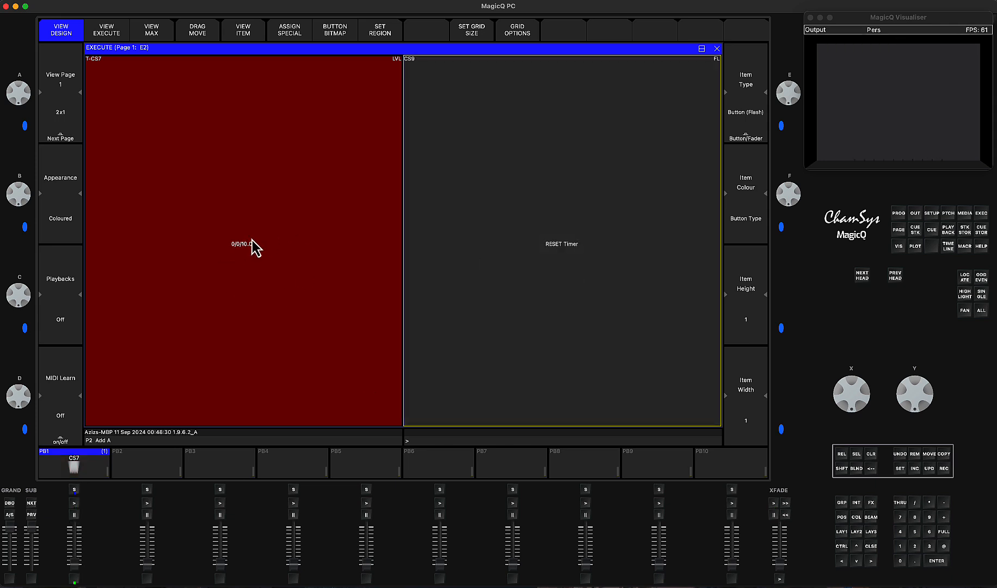